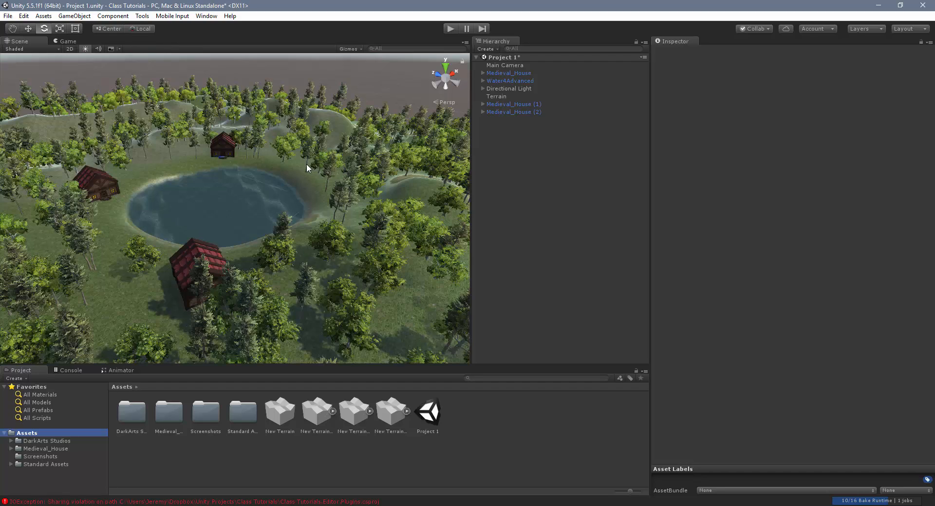
Step: Search the Asset Store for "playmaker" and import the Playmaker package by Hutong Games LLC into the project
click(207, 16)
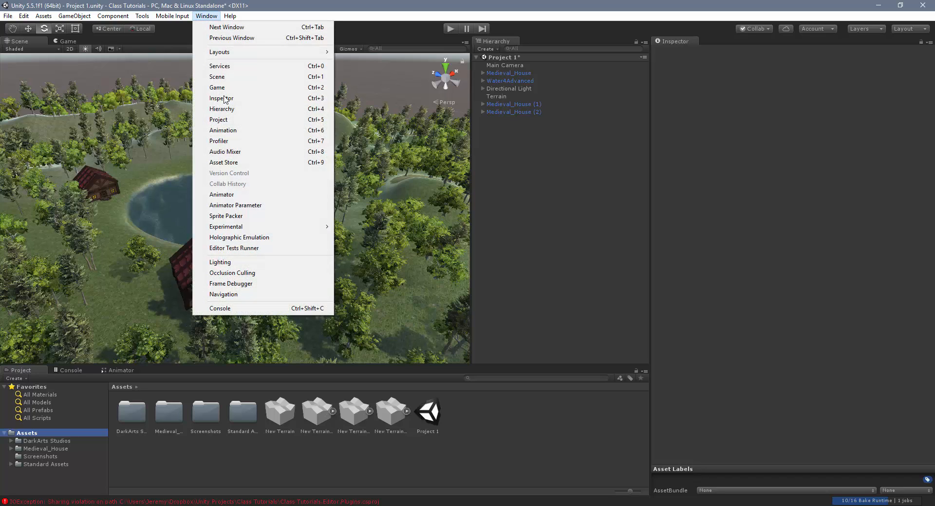
click(239, 163)
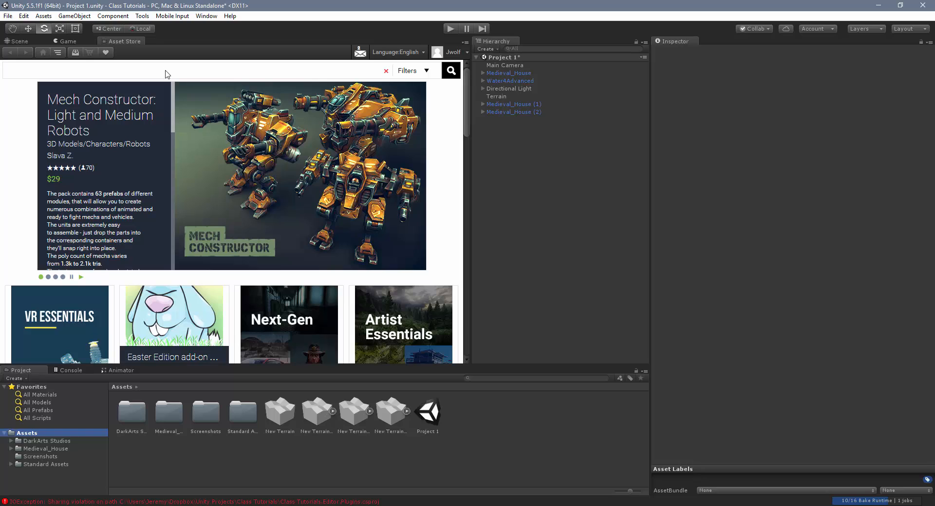
text(playmaker)
key(Return)
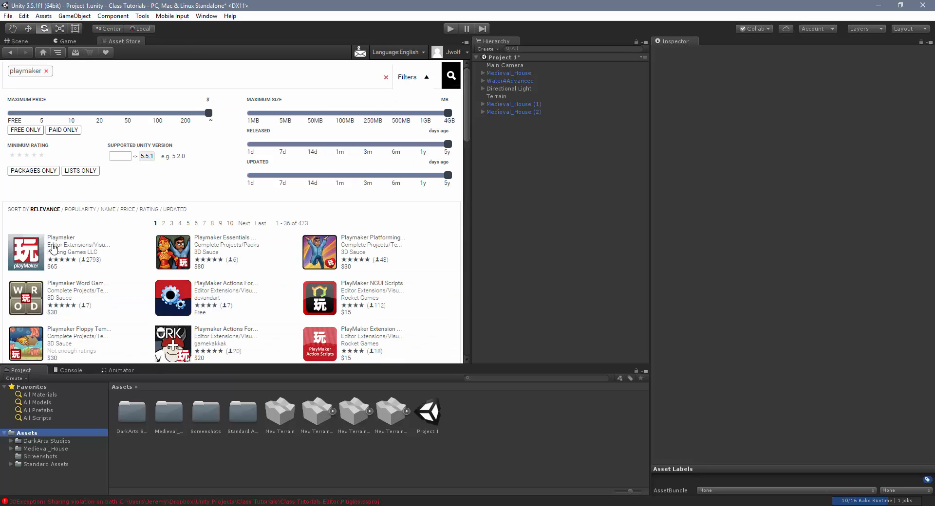
click(70, 244)
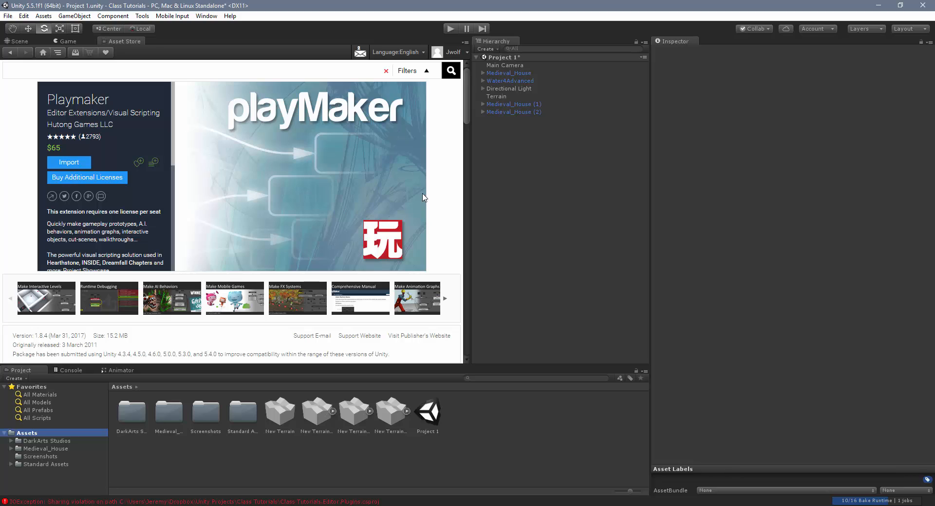
click(70, 165)
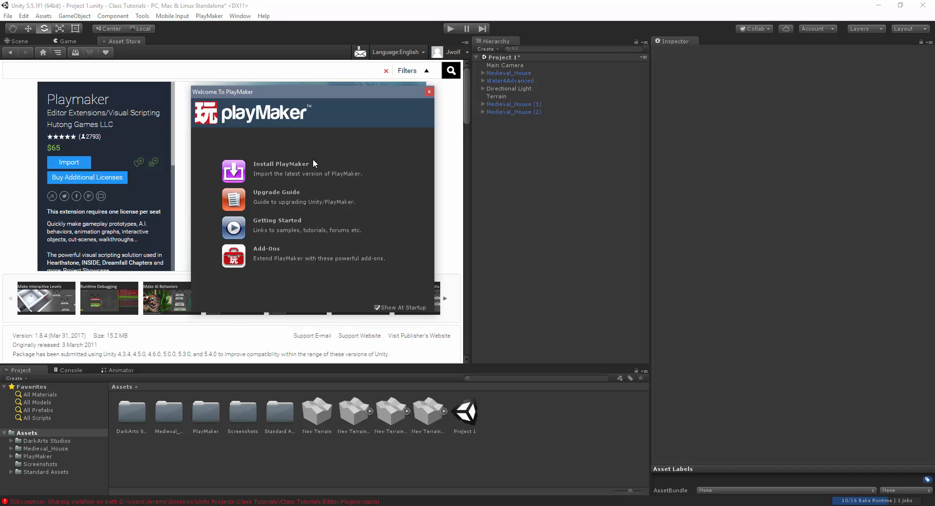
Step: Turn off Show At Startup in the PlayMaker welcome window and run the Pre-Update Check on the project
drag(291, 97, 294, 104)
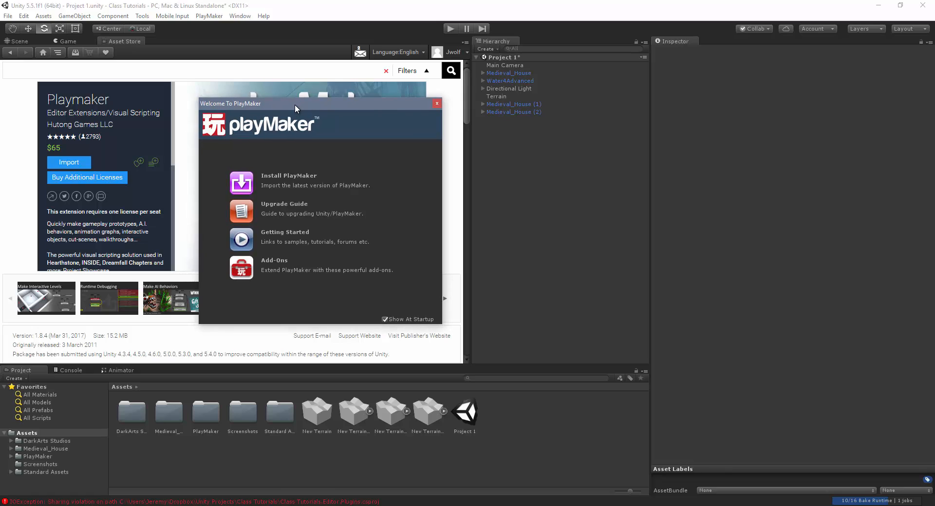
click(385, 320)
click(244, 184)
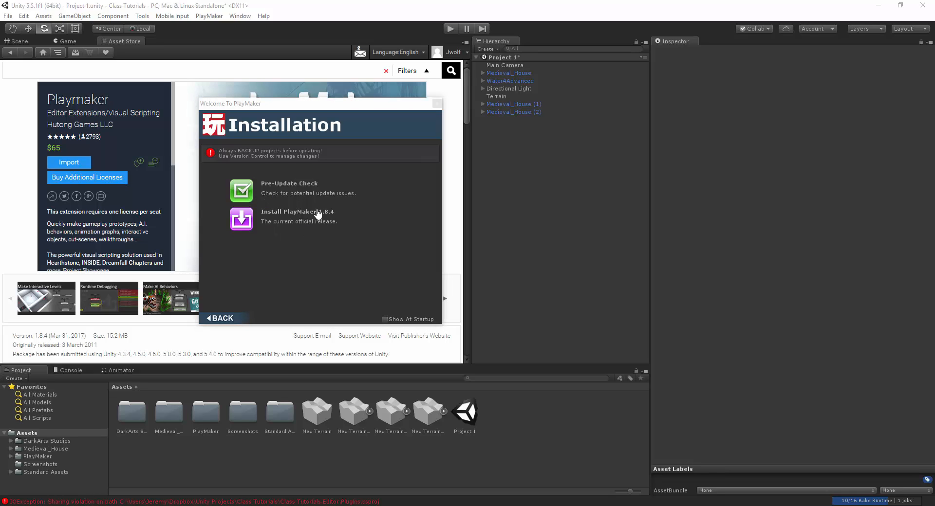
click(288, 185)
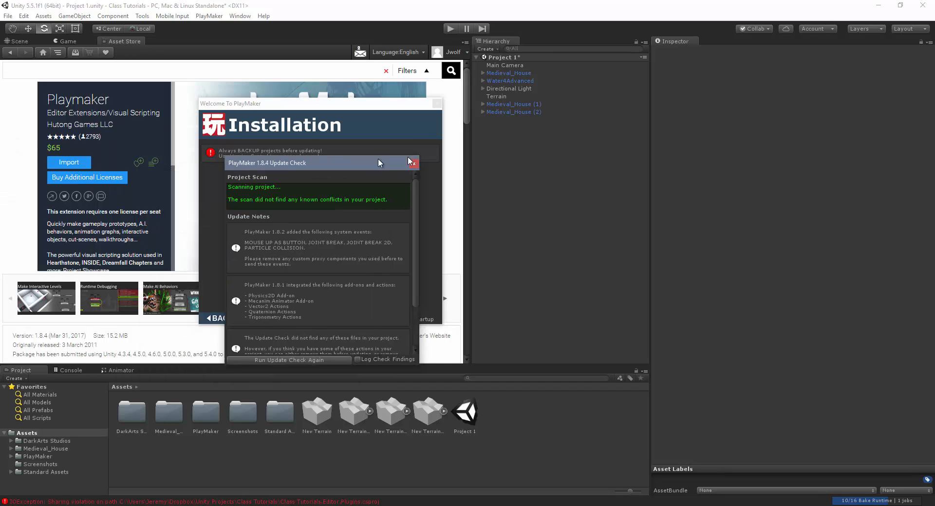
drag(378, 158, 437, 139)
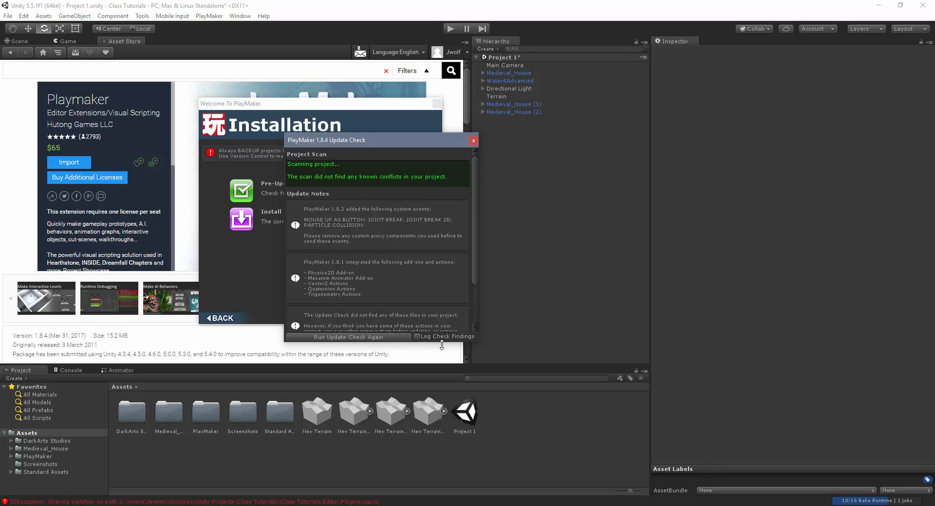
click(474, 140)
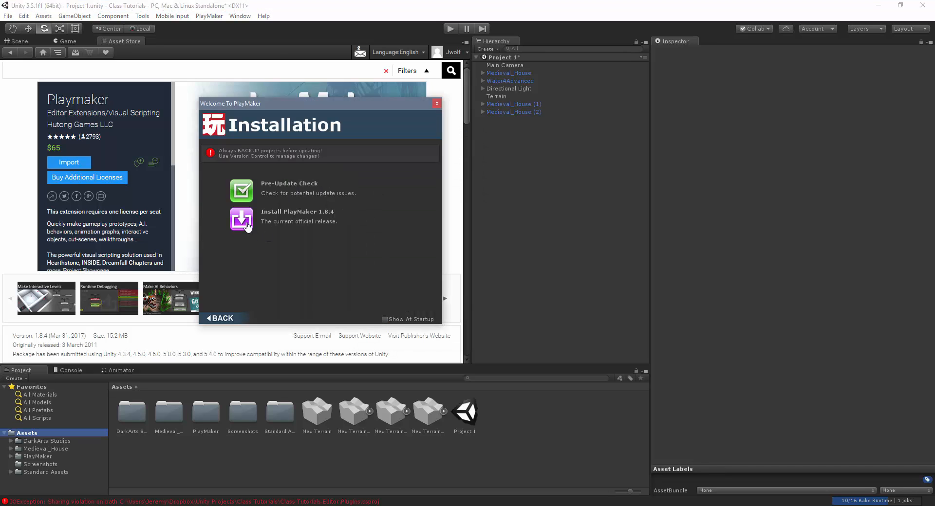
Step: Install PlayMaker 1.8.4, confirming that a backup of the project was made
click(241, 219)
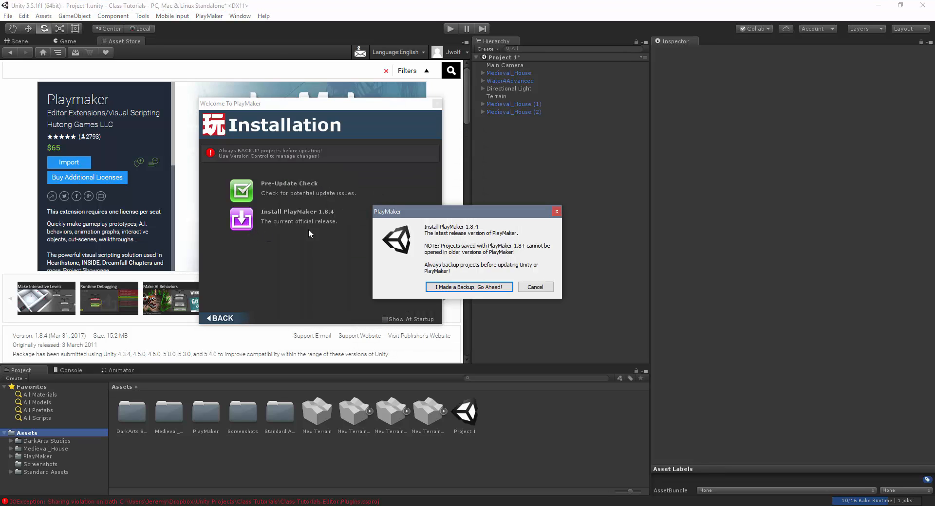
click(473, 289)
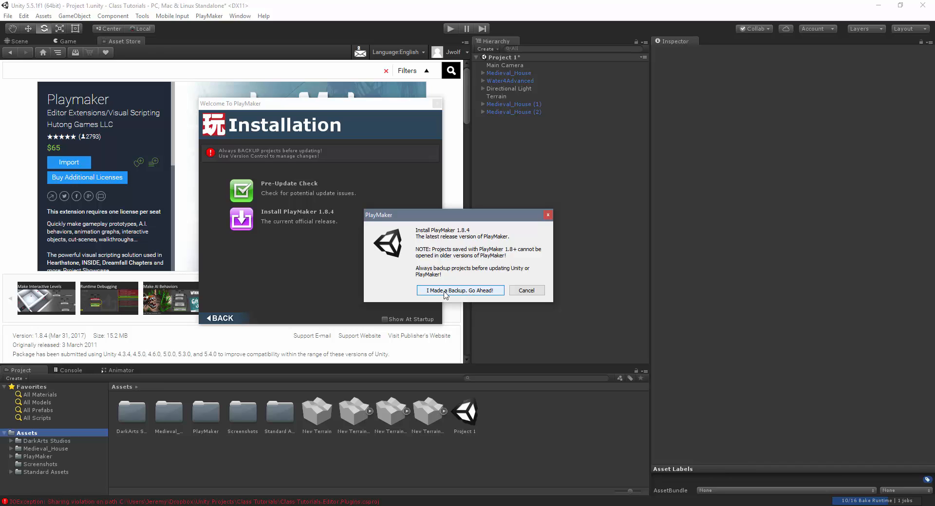
click(460, 291)
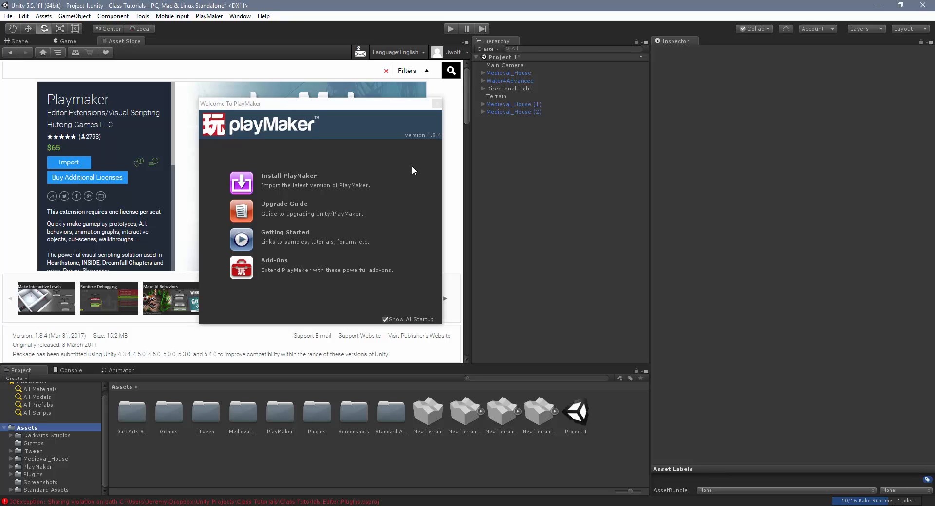
Step: Turn off Show At Startup in the reopened PlayMaker welcome window and close it
mouse_move(311, 109)
mouse_down()
mouse_move(316, 99)
mouse_move(308, 115)
mouse_up()
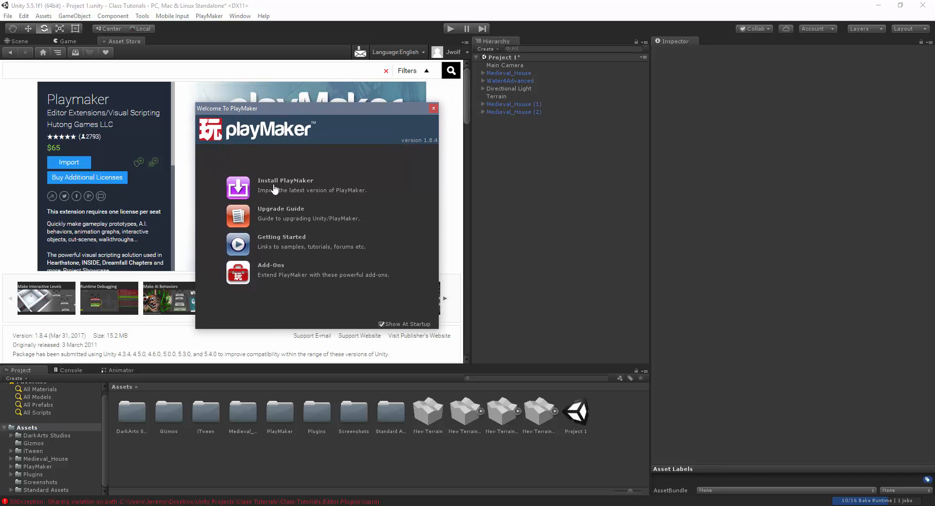
click(381, 325)
click(433, 109)
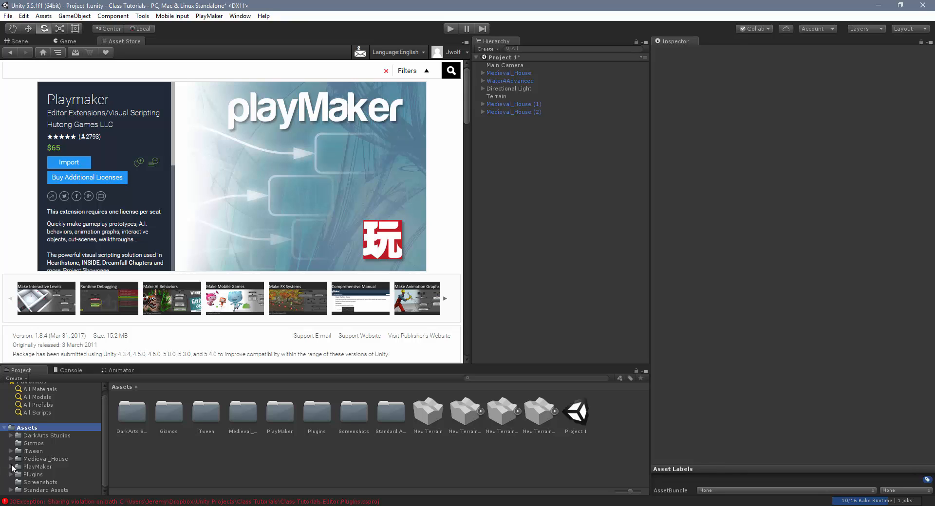
Step: Examine the subfolders of the PlayMaker and iTween folders in the project's assets
click(10, 467)
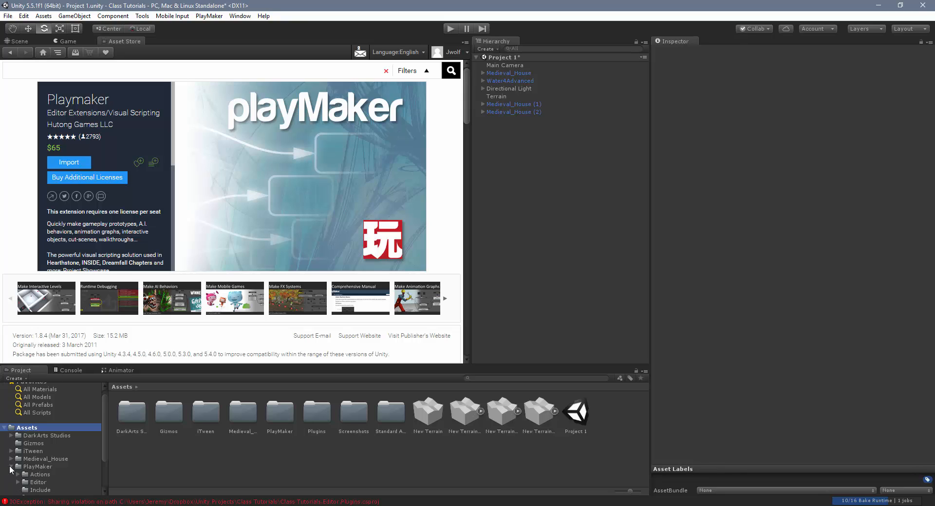
scroll(61, 454, down, 3)
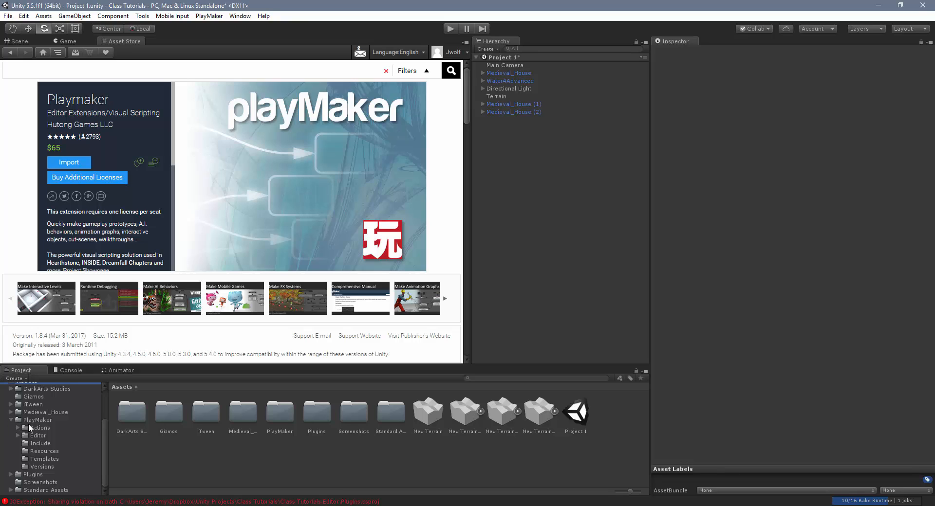
click(11, 420)
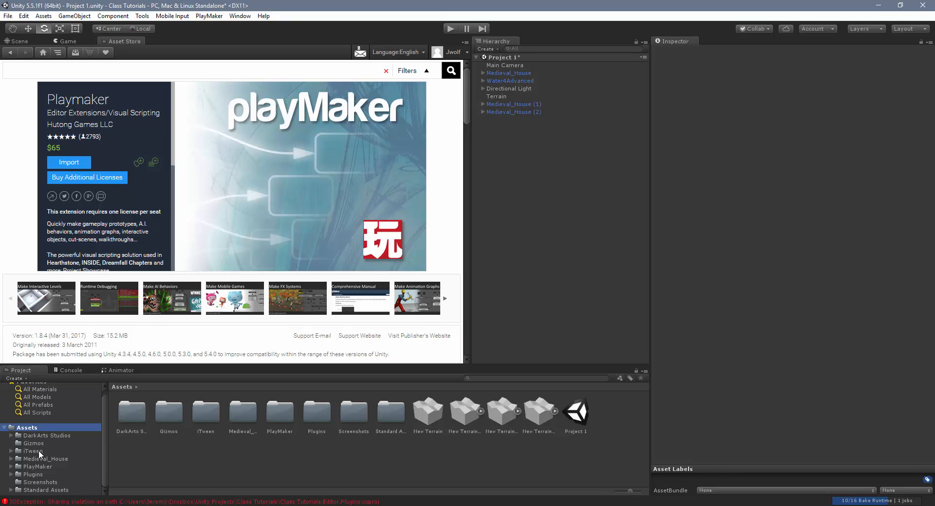
click(11, 452)
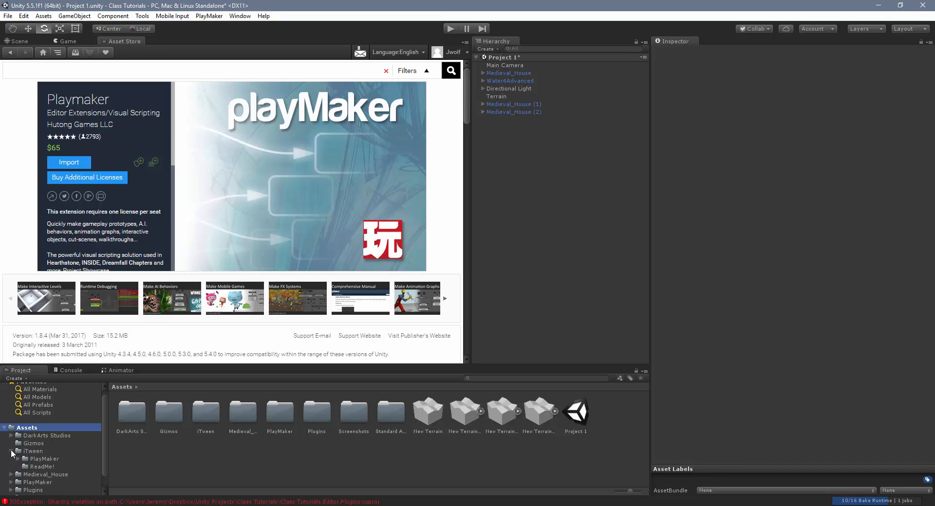
click(11, 452)
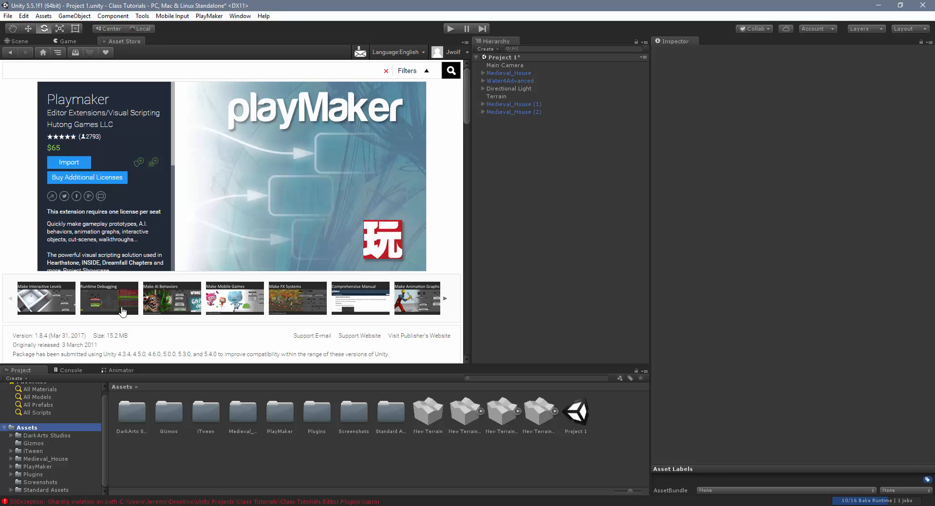
Step: Return to the scene view and create an empty game object named Day Night Cycle
click(20, 41)
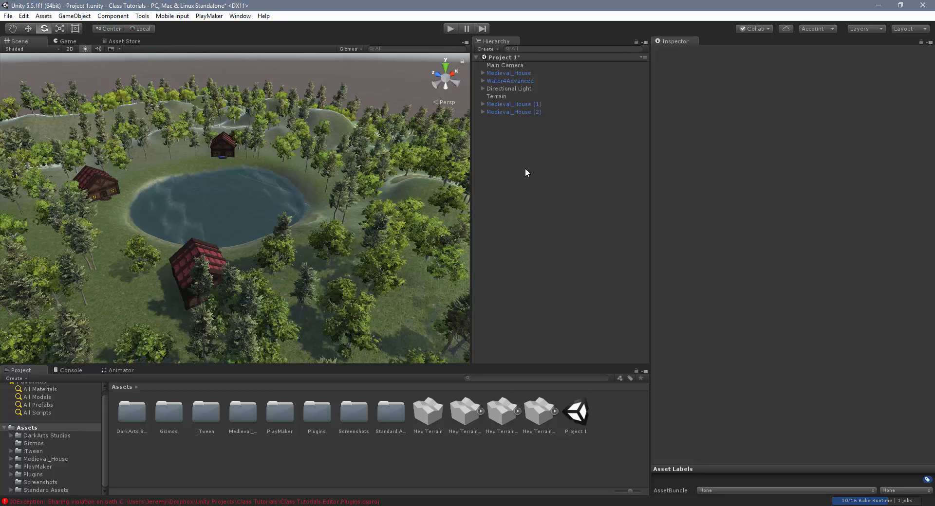
click(487, 49)
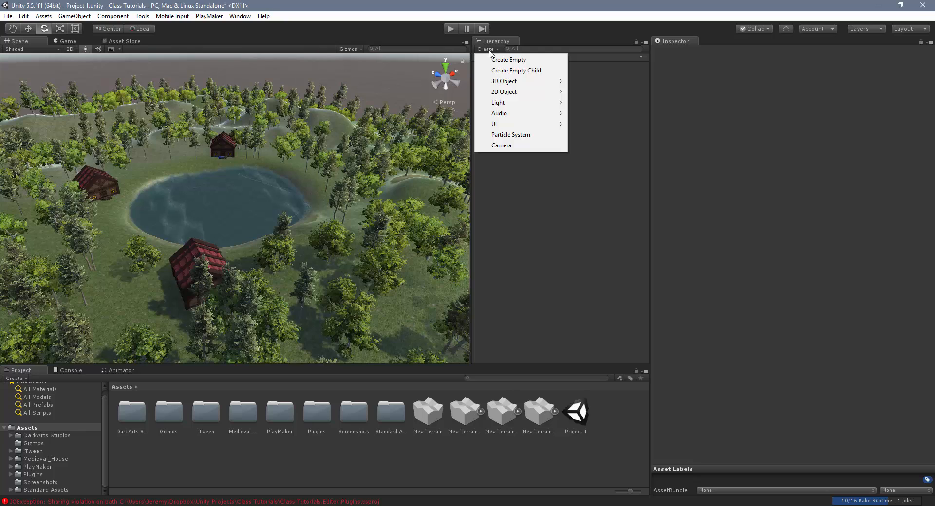
click(493, 60)
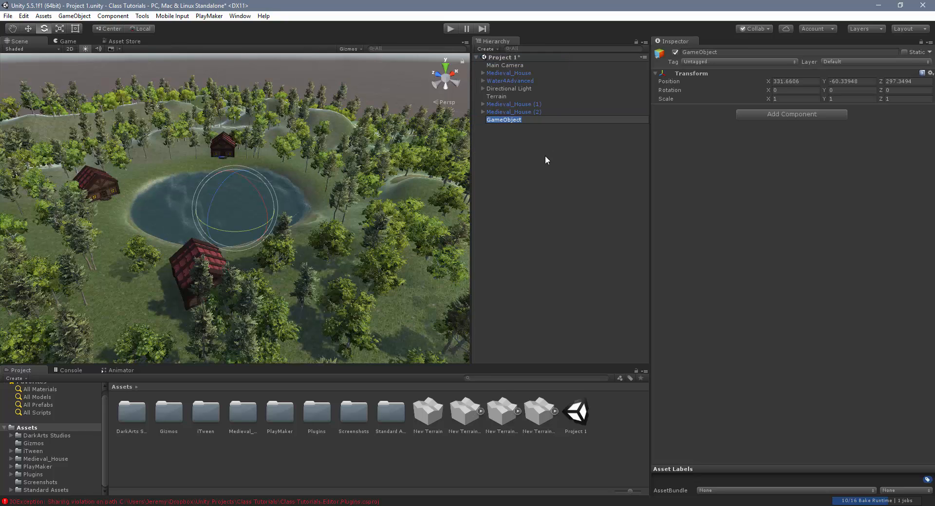
text(Day Night )
text(Cucl)
key(BackSpace)
key(BackSpace)
key(BackSpace)
text(ycle)
key(Return)
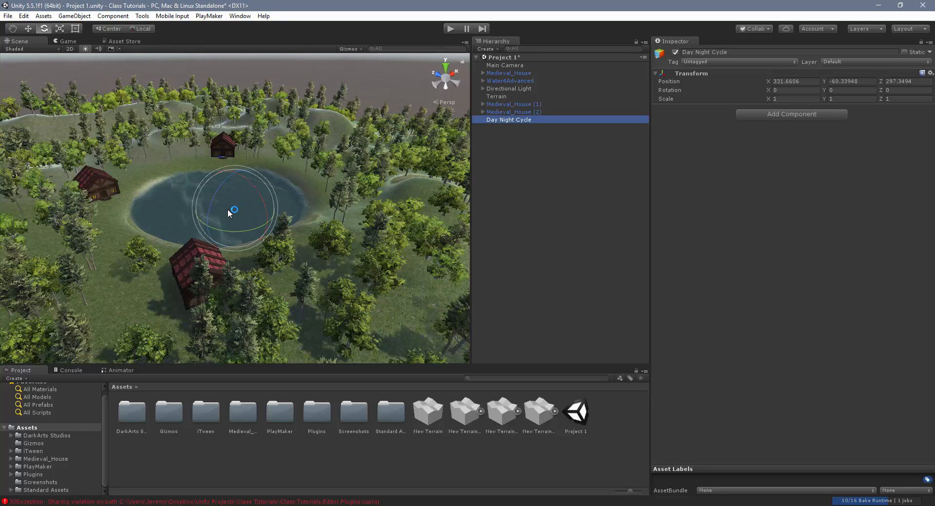
Step: Add a PlayMakerFSM component to the Day Night Cycle object
click(779, 114)
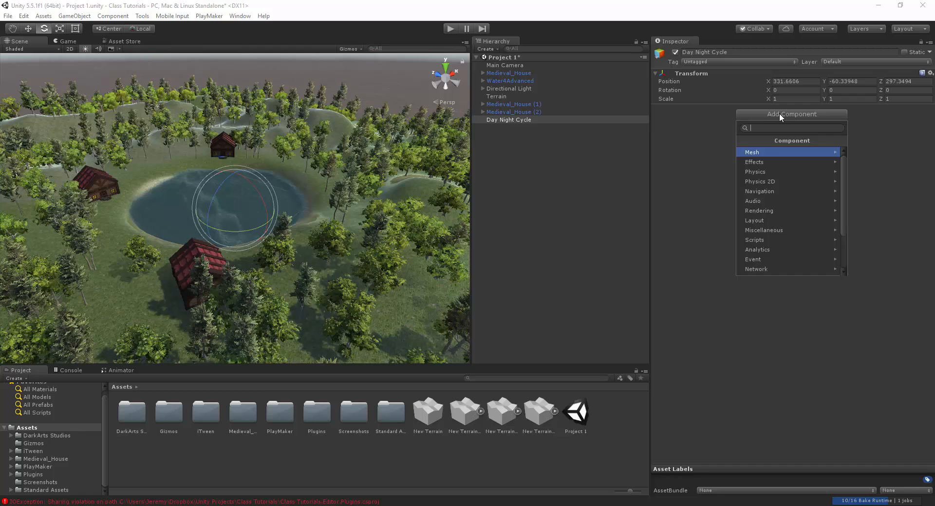
text(fsm)
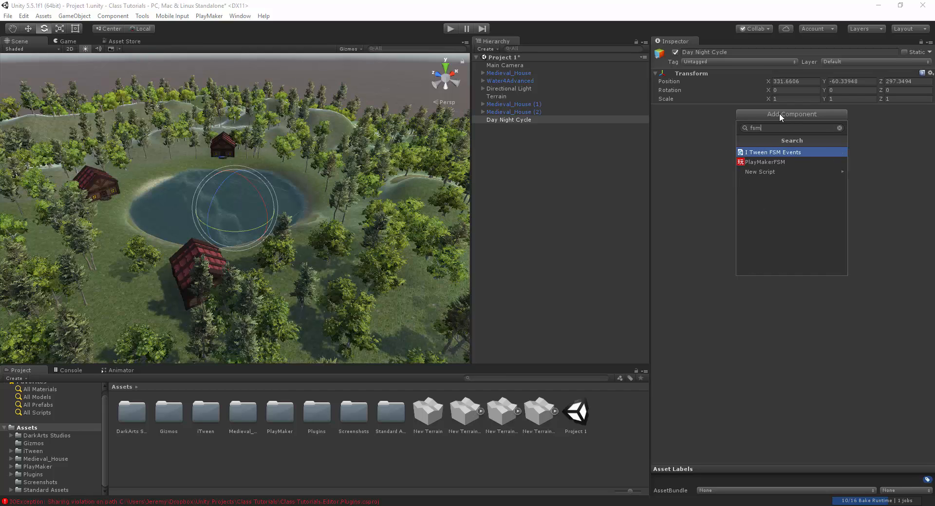
key(Down)
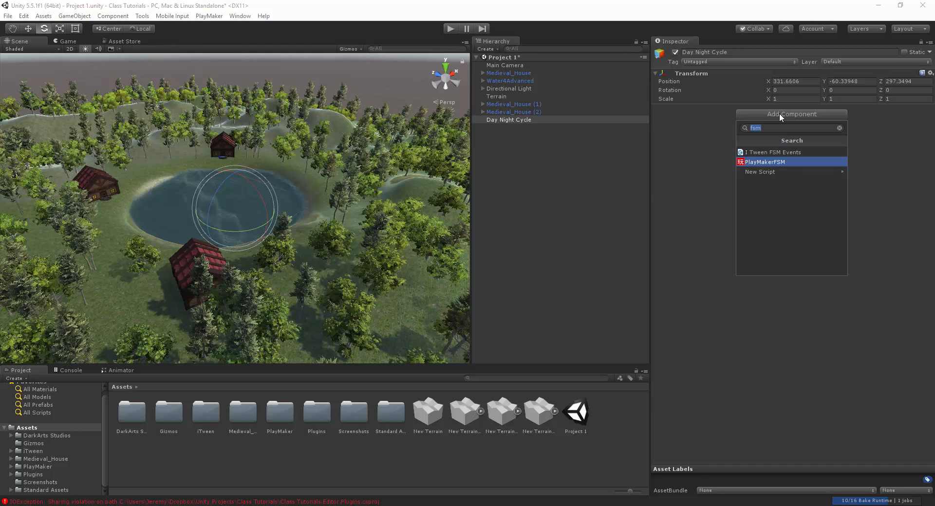
key(Return)
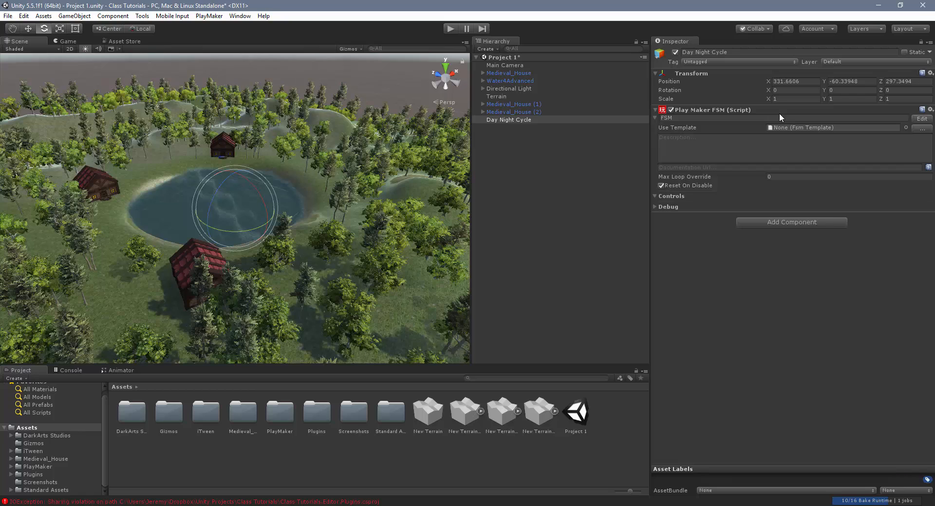
Step: Rename the FSM in the Play Maker FSM component as Day Night Cycle
click(721, 117)
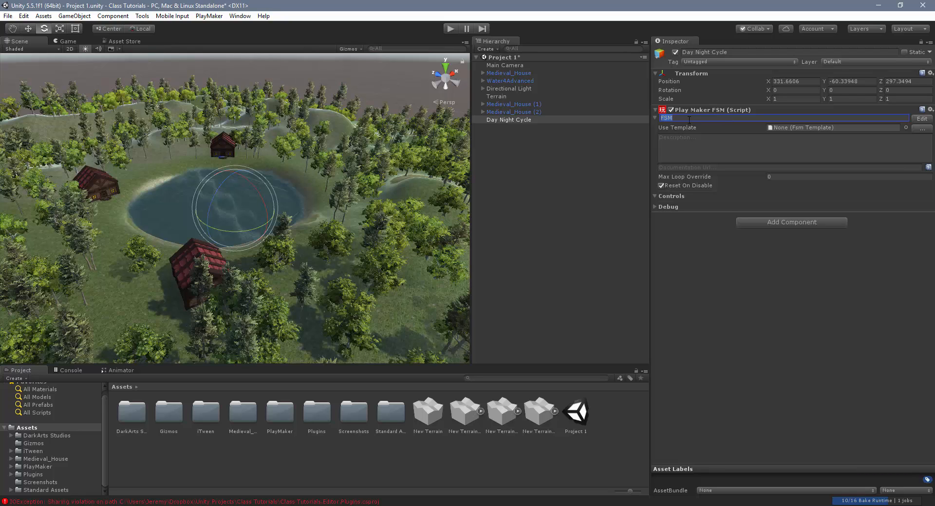
text(Day Nigh)
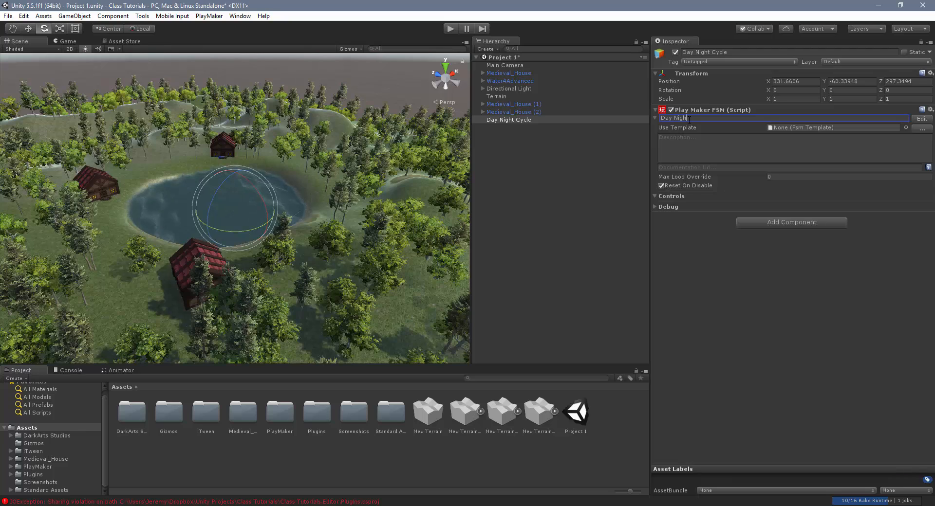
text(t Cycl)
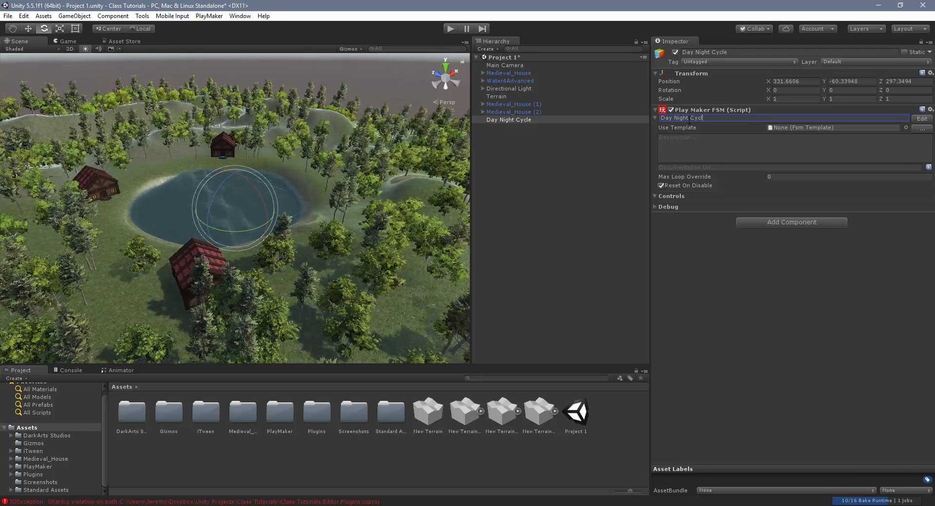
text(e)
click(692, 148)
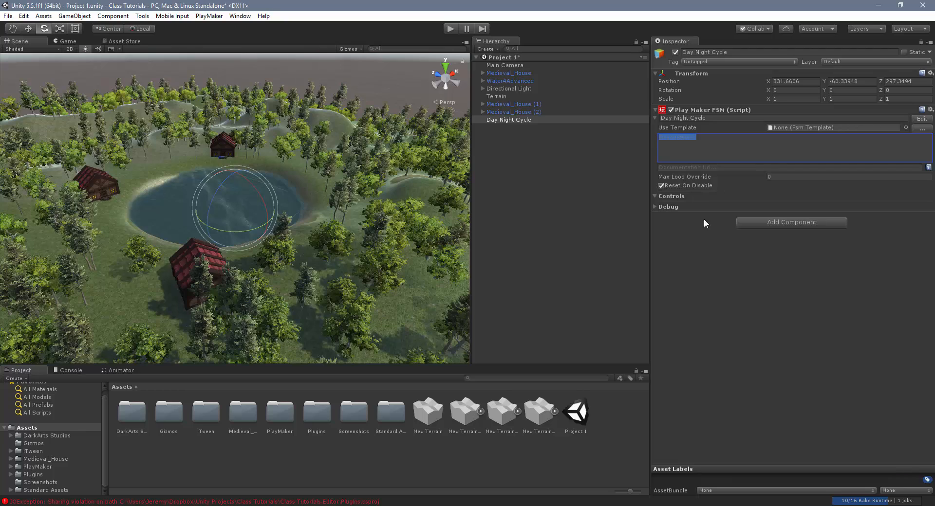
Step: Check the FSM component's Debug settings and open the Day Night Cycle FSM for editing in PlayMaker
click(657, 207)
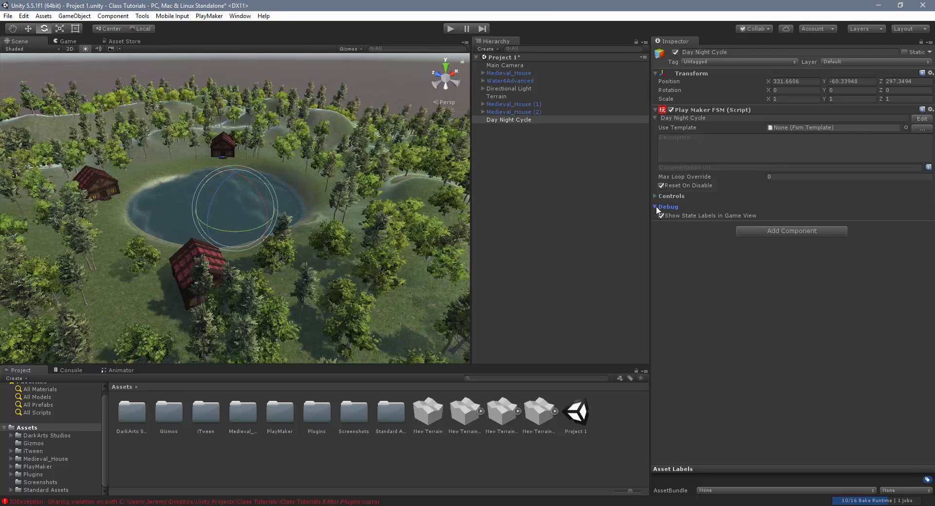
click(656, 207)
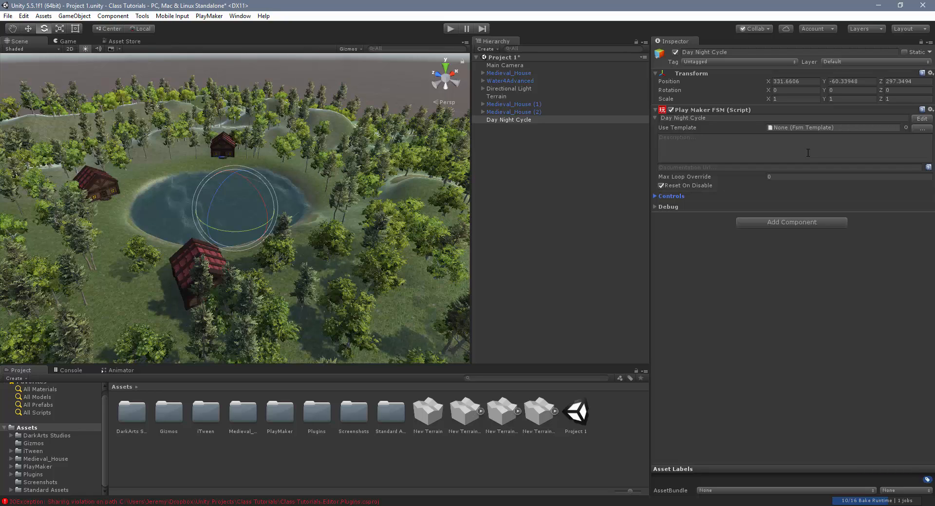
click(922, 118)
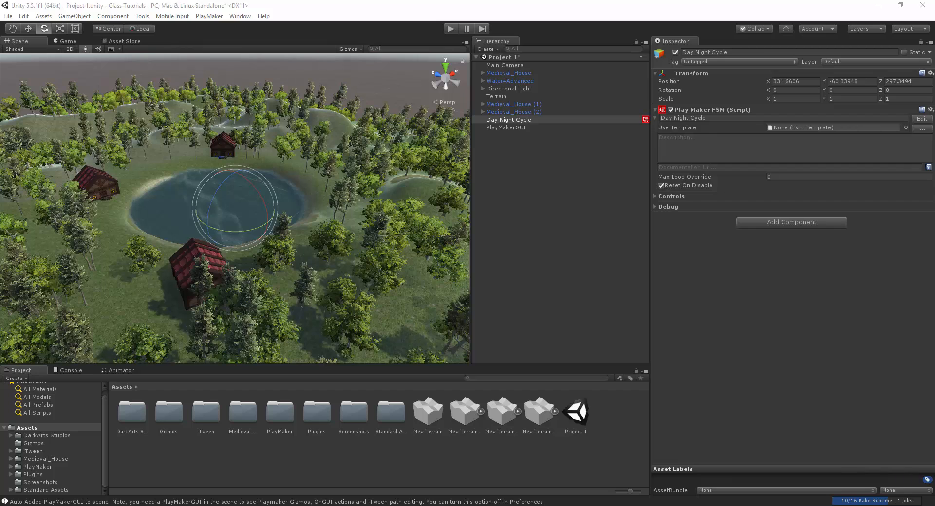
Step: Dock the PlayMaker editor alongside the Scene, Game and Asset Store views and widen that area
drag(0, 147, 537, 89)
drag(368, 85, 345, 94)
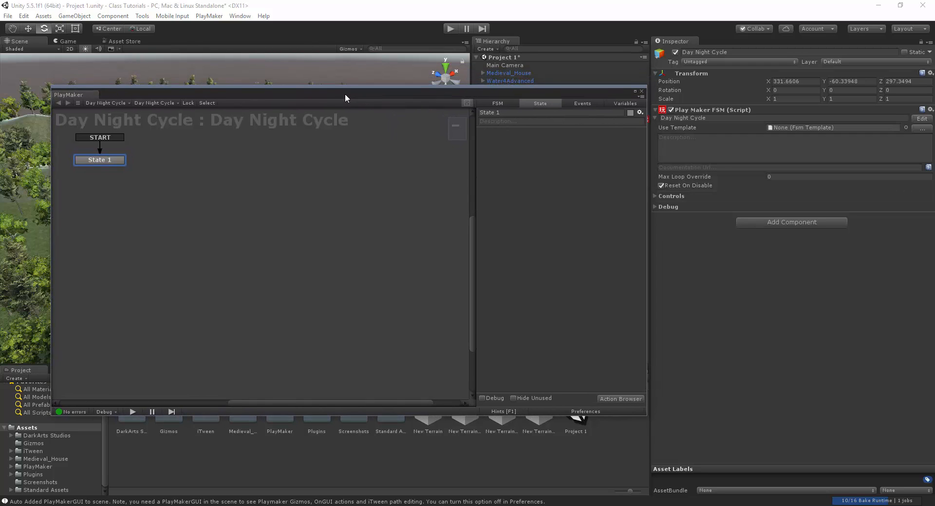
click(309, 70)
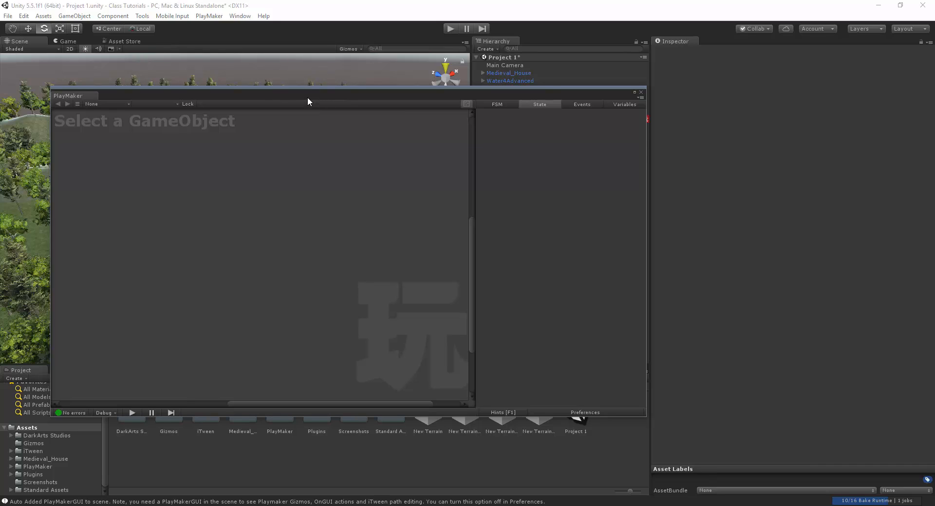
drag(307, 97, 322, 97)
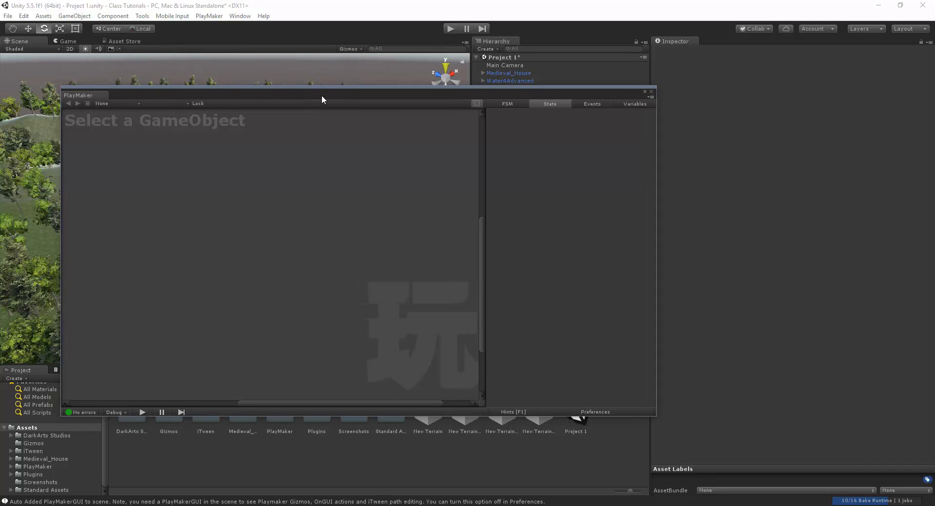
drag(87, 95, 165, 41)
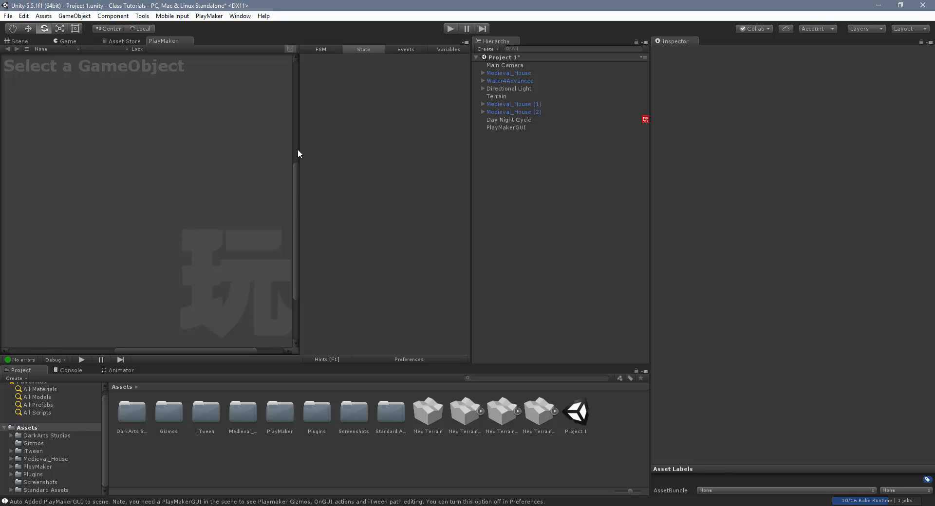
drag(471, 163, 548, 163)
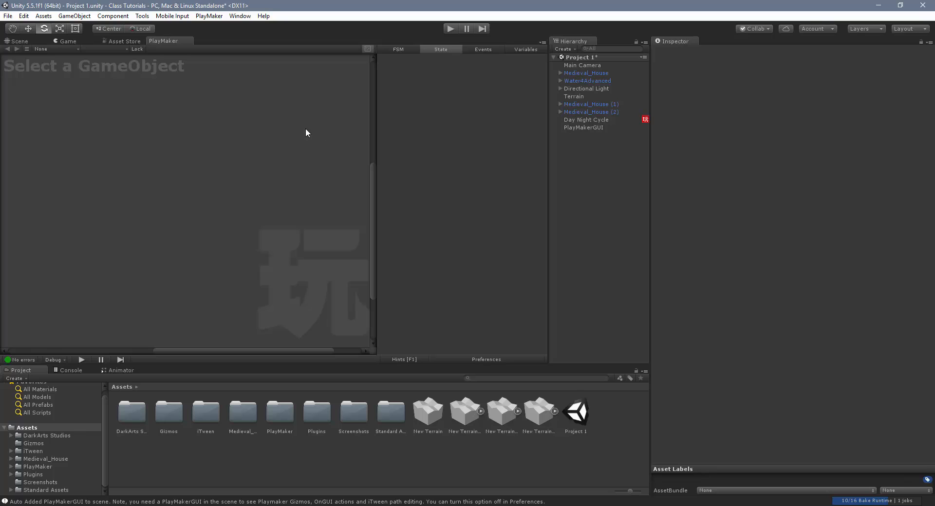
Step: Check the PlayMakerGUI object's settings and collapse its Play Maker GUI and Transform components
click(585, 119)
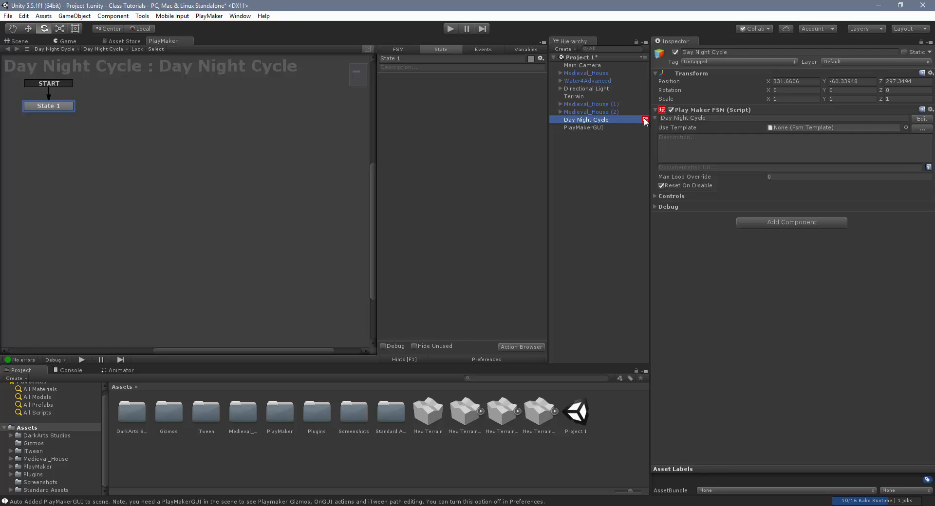
click(587, 127)
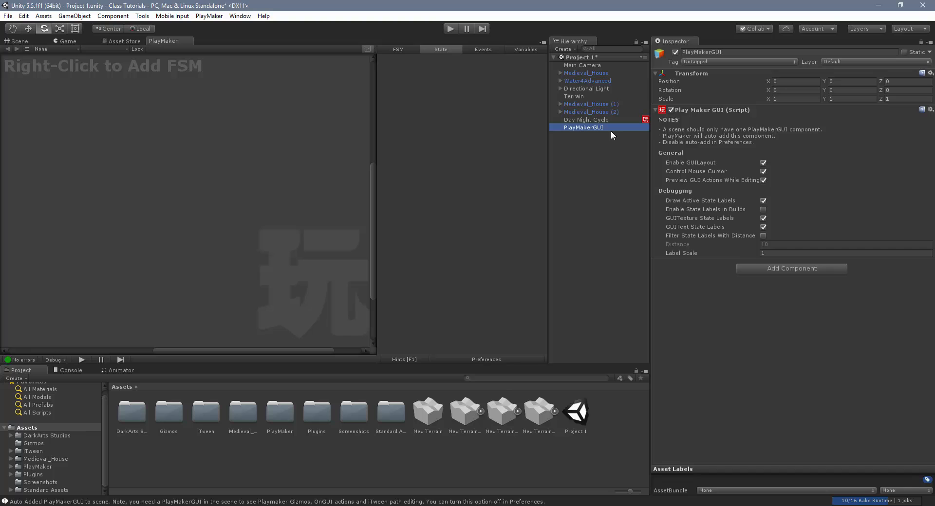
click(655, 110)
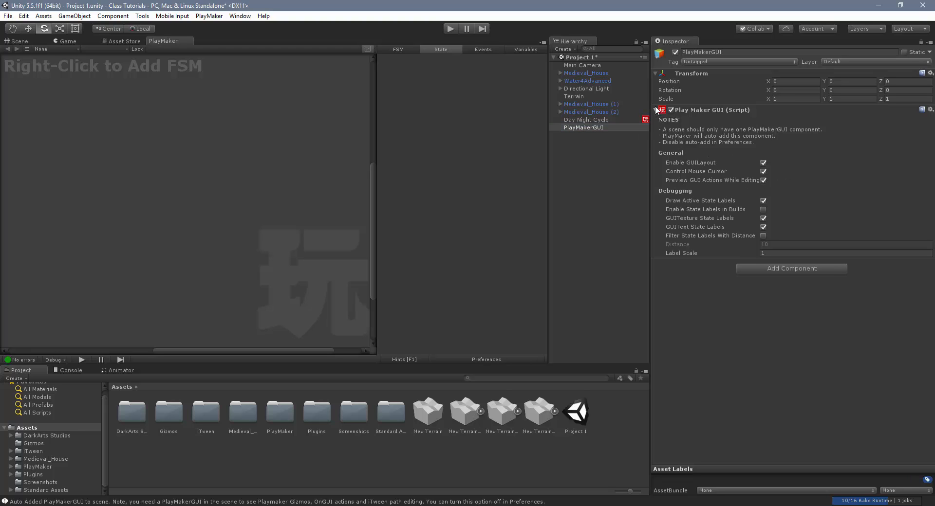
click(655, 73)
Step: Make PlayMakerGUI a child of the Directional Light and collapse the light's hierarchy
click(591, 120)
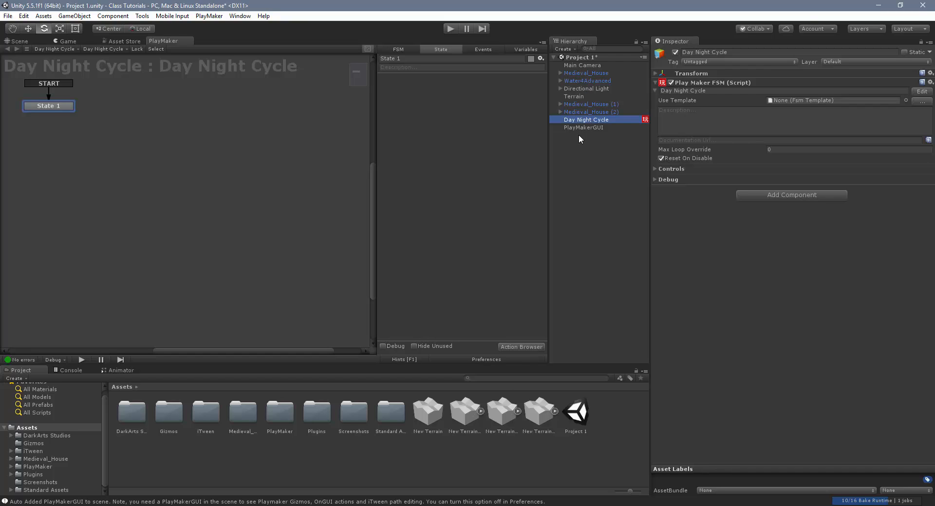
drag(580, 127, 575, 88)
click(561, 89)
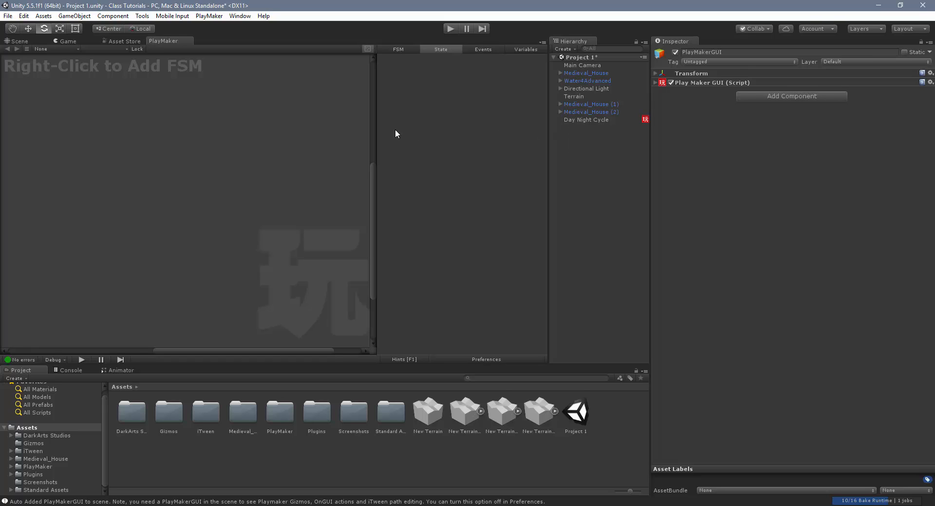
Step: Select the Day Night Cycle object and move State 1 down towards the middle of its FSM graph
click(580, 120)
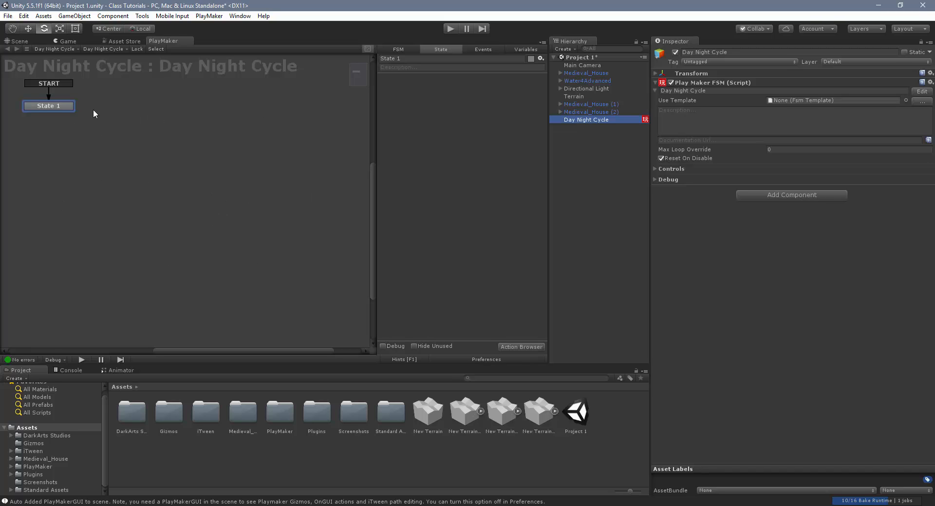
drag(66, 107, 196, 182)
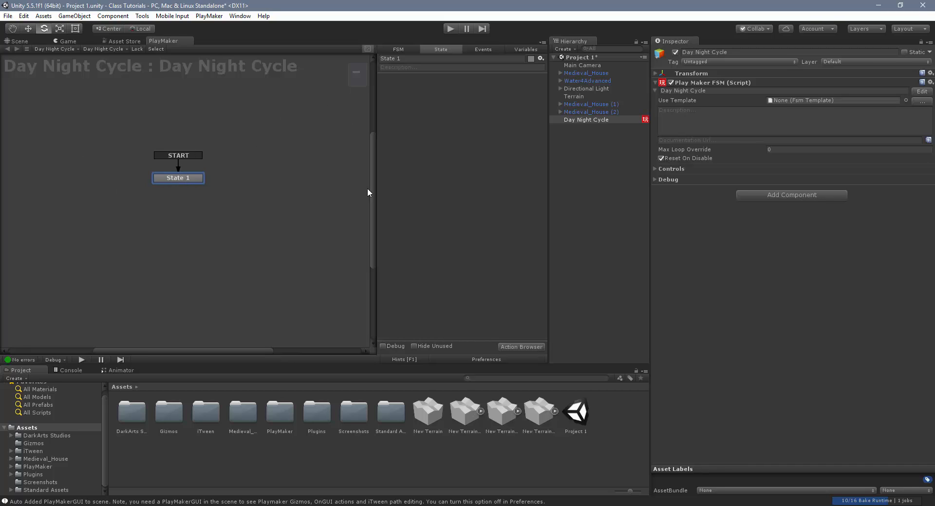
drag(193, 183, 153, 184)
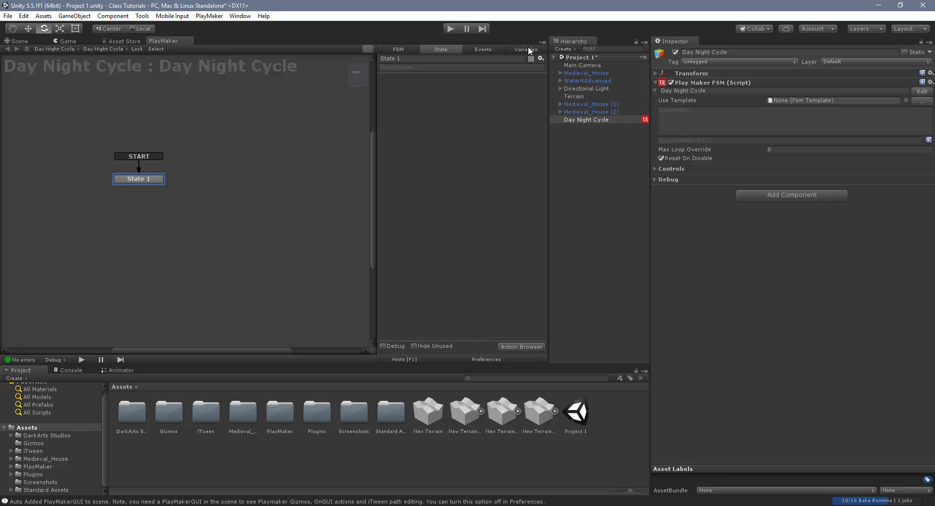
Step: Look through the FSM settings, the state's actions, the events and the variables of the Day Night Cycle FSM
click(397, 50)
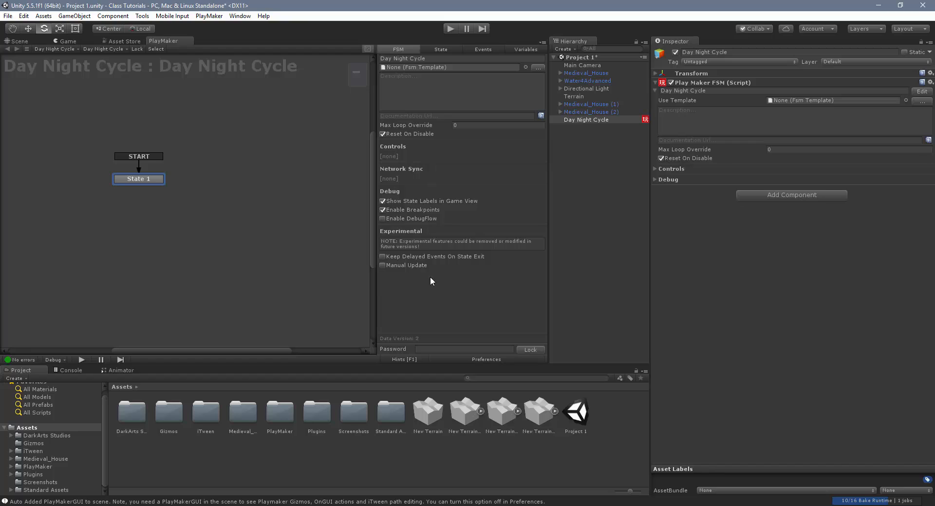
click(440, 50)
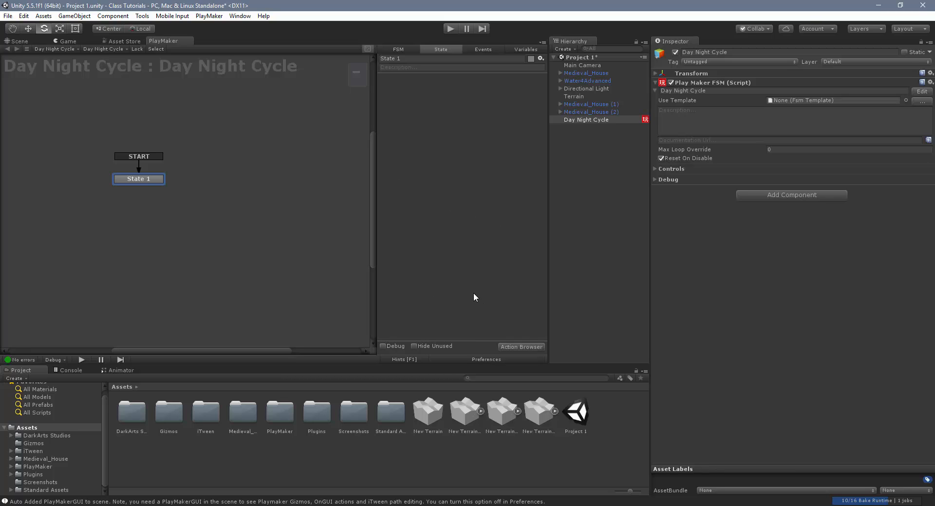
click(485, 50)
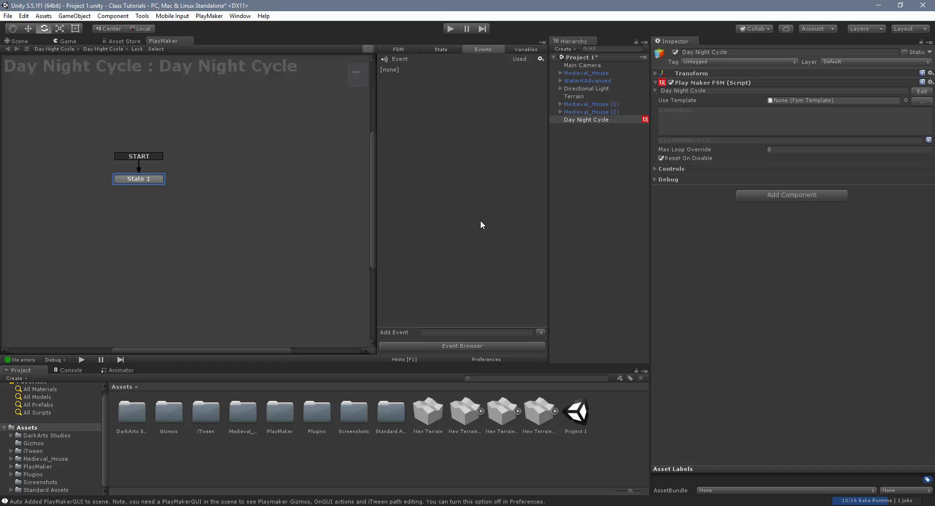
click(527, 51)
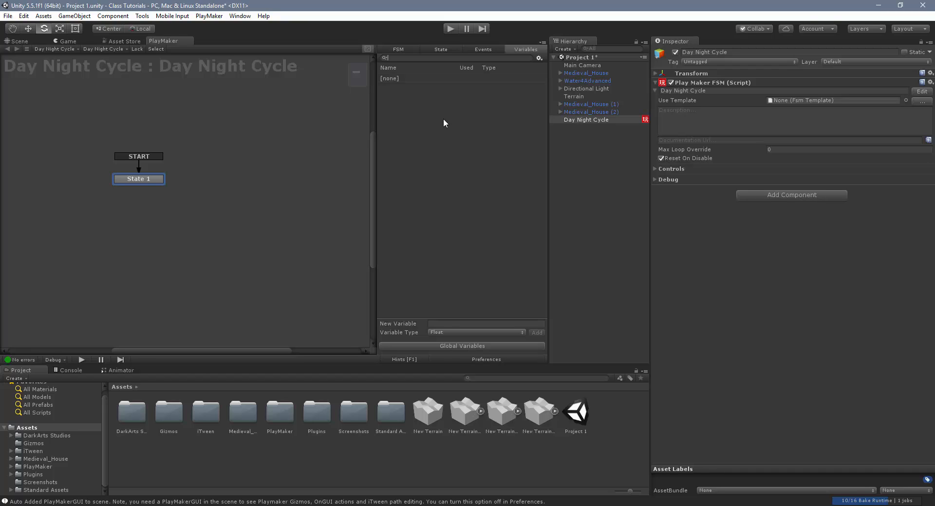
Step: Move State 1 closer to the graph's left edge and rename it as Day Time
drag(161, 179, 119, 183)
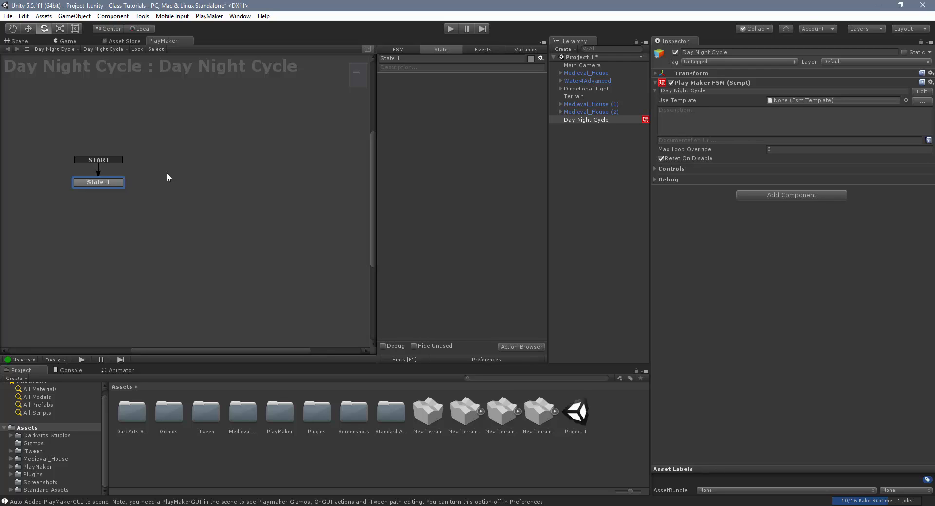
drag(119, 184, 102, 179)
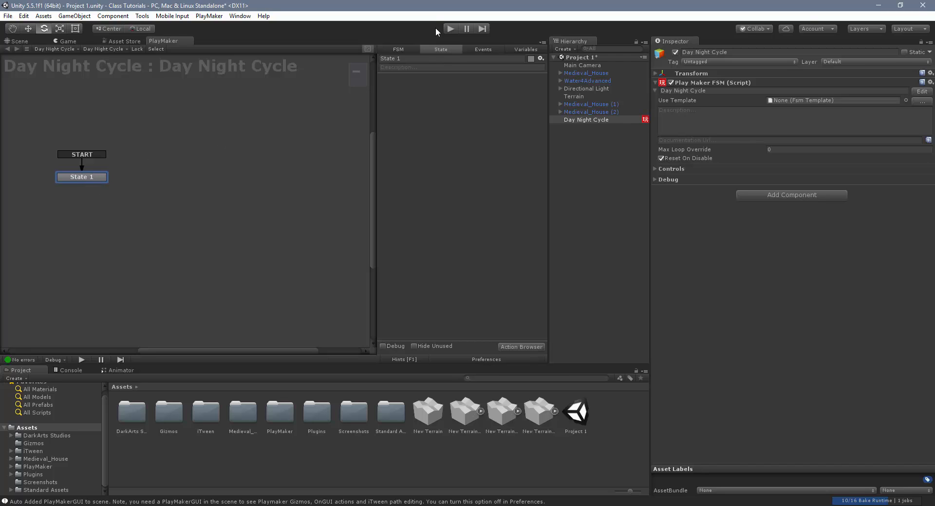
click(440, 58)
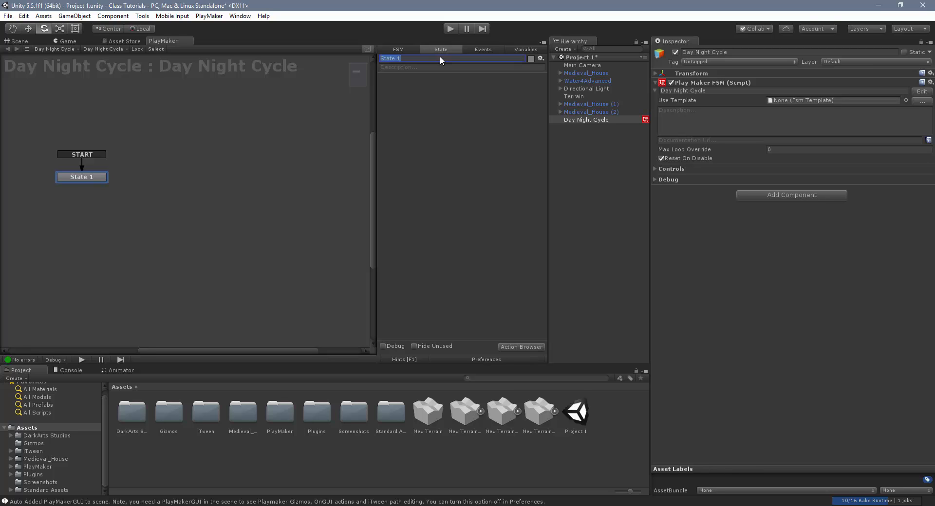
text(Day Time)
Step: Add a second state named Night Time and line it up to the right of Day Time
right_click(175, 176)
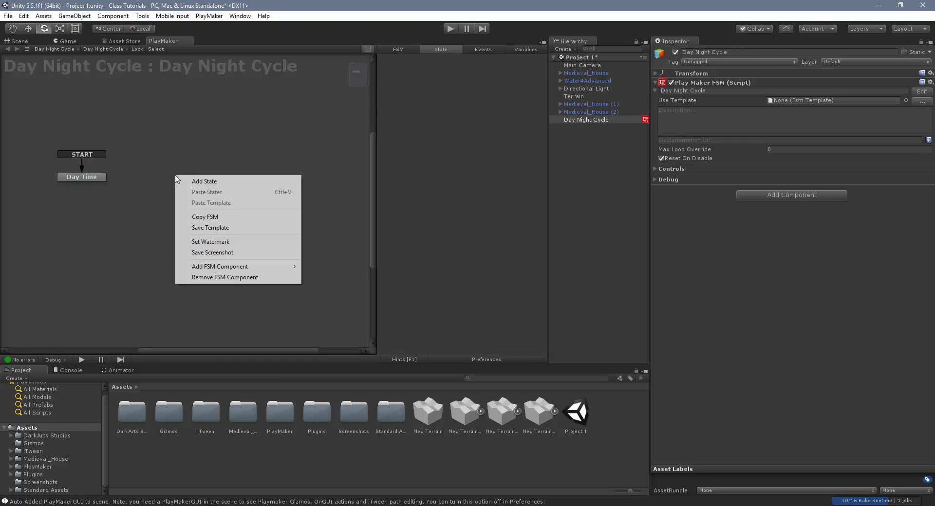
click(232, 181)
drag(207, 177, 181, 177)
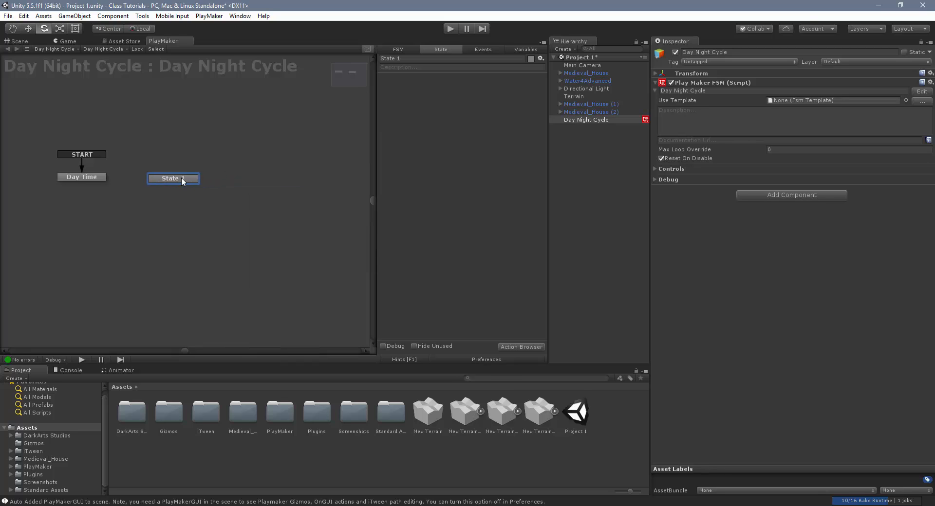
click(413, 59)
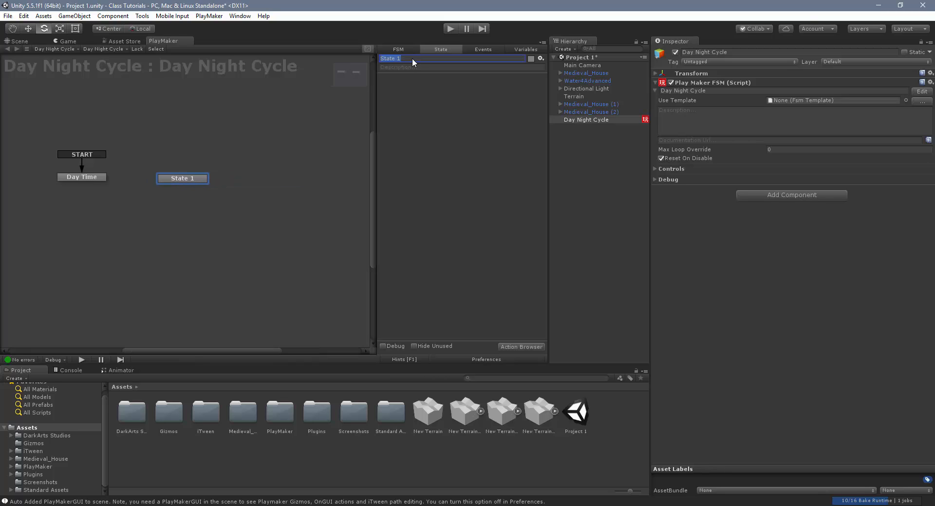
text(Night Time)
drag(192, 178, 181, 177)
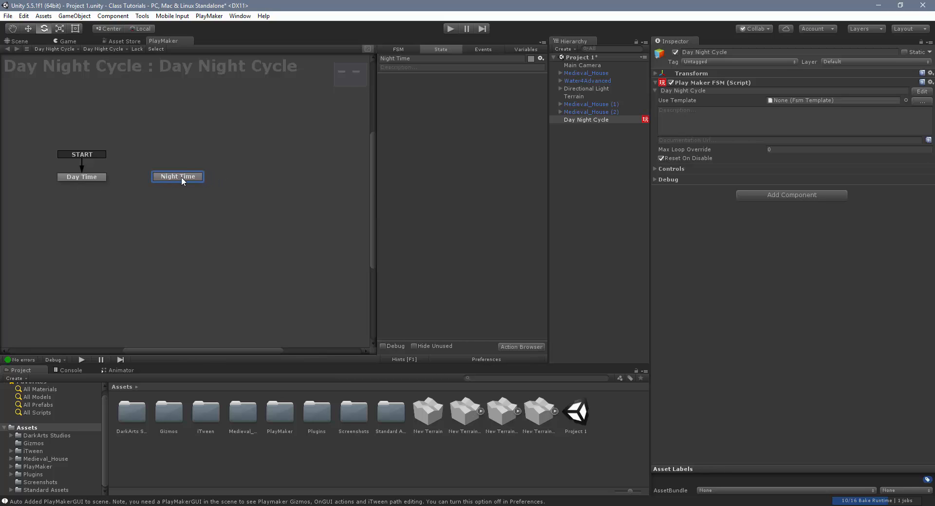
Step: Add the events Go To Day and Go To Night to the FSM, and try to make Go To Day global
click(479, 49)
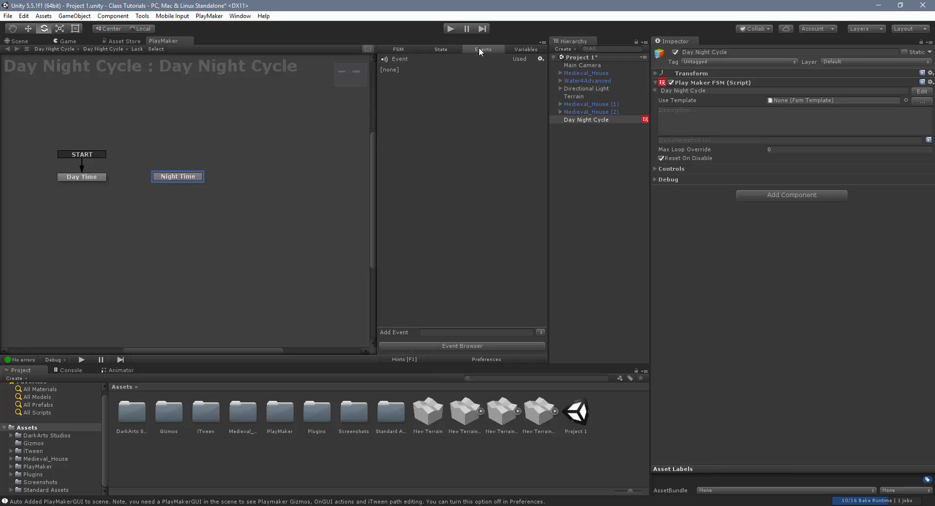
click(436, 332)
key(Return)
click(436, 333)
key(Return)
click(383, 69)
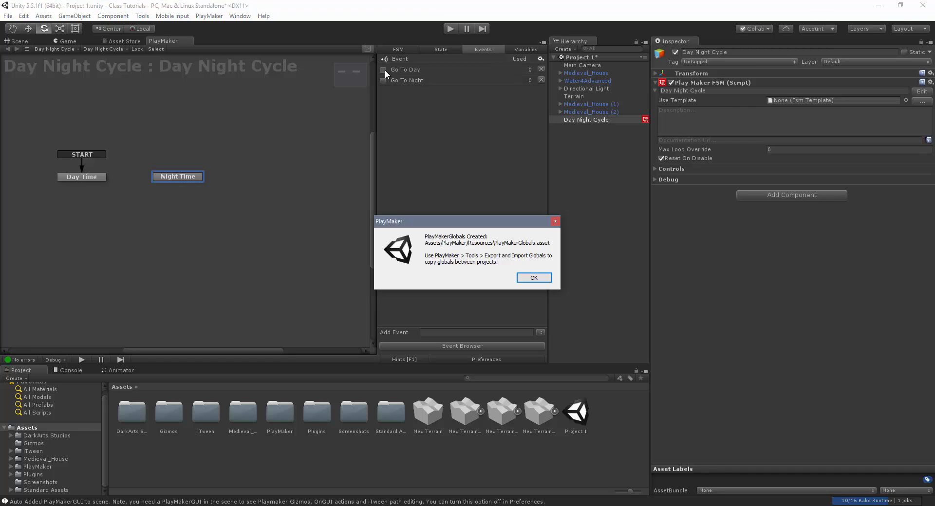
click(533, 278)
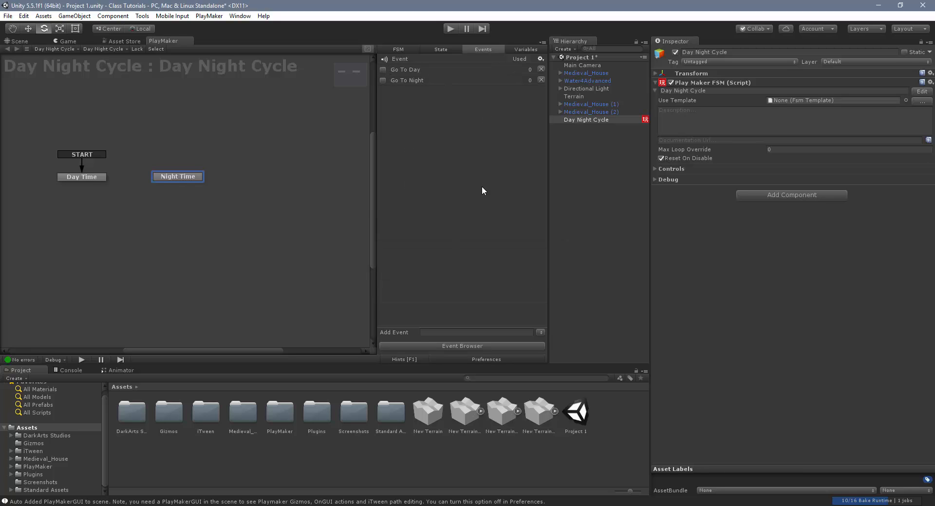
Step: Add a Go To Night transition to the Day Time state
click(78, 180)
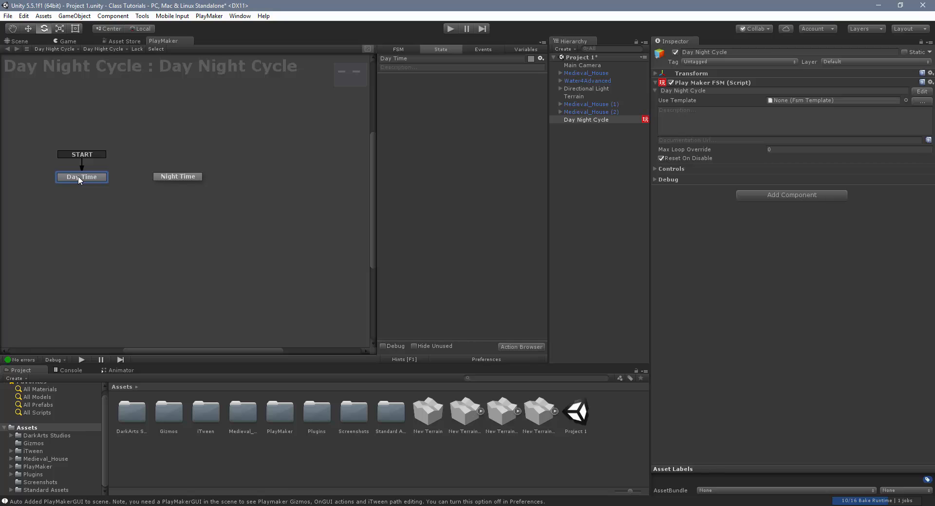
right_click(78, 178)
mouse_move(105, 185)
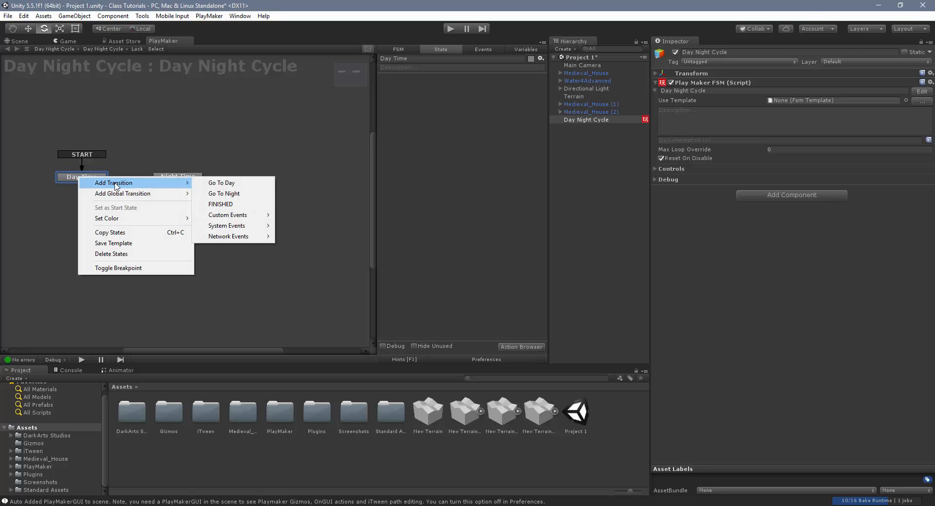
click(218, 194)
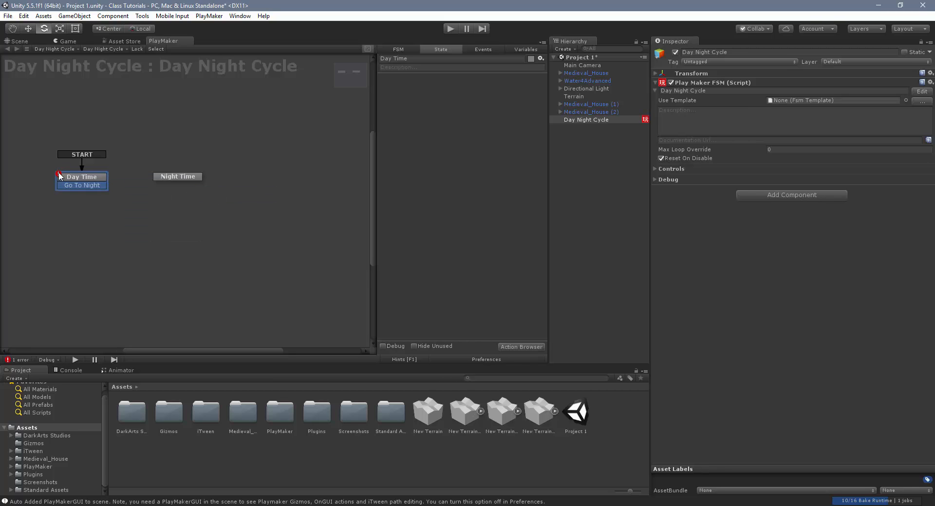
Step: Add a Go To Day transition to the Night Time state and align the state with Day Time
drag(183, 176, 197, 176)
right_click(183, 176)
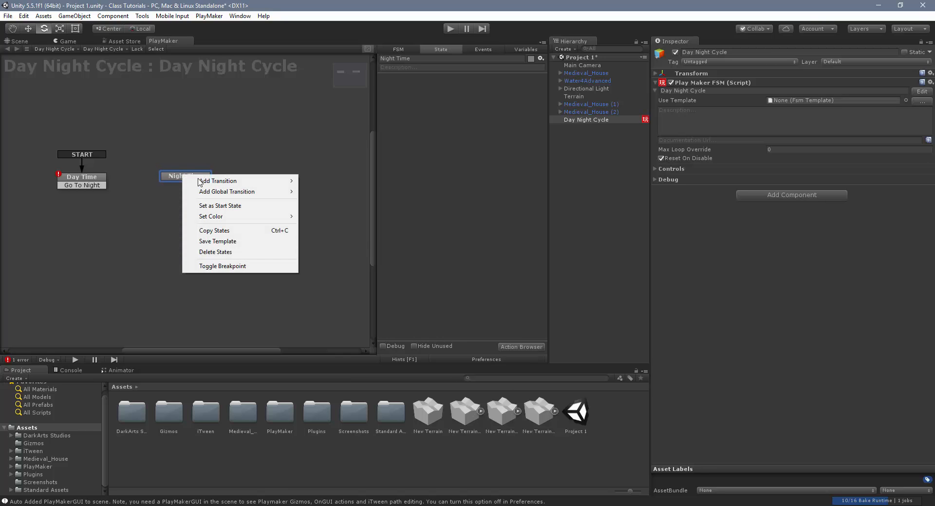
mouse_move(211, 183)
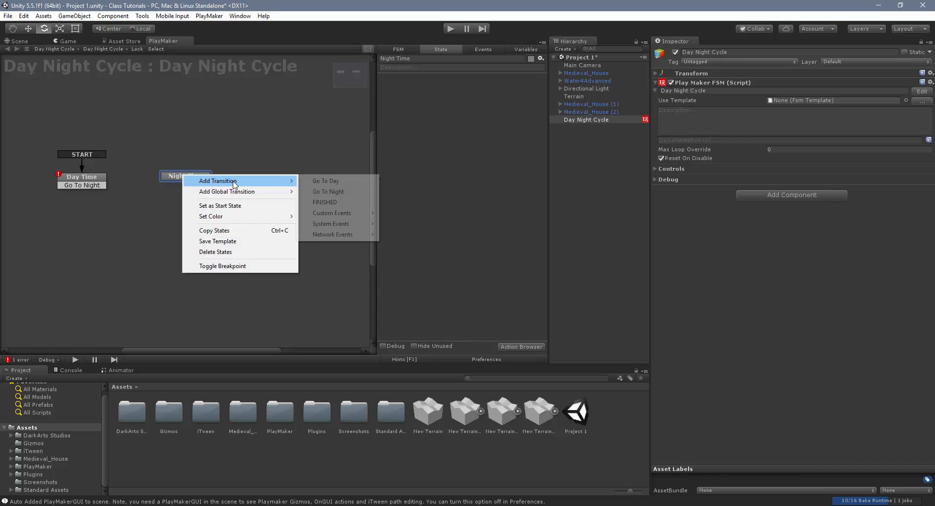
click(340, 181)
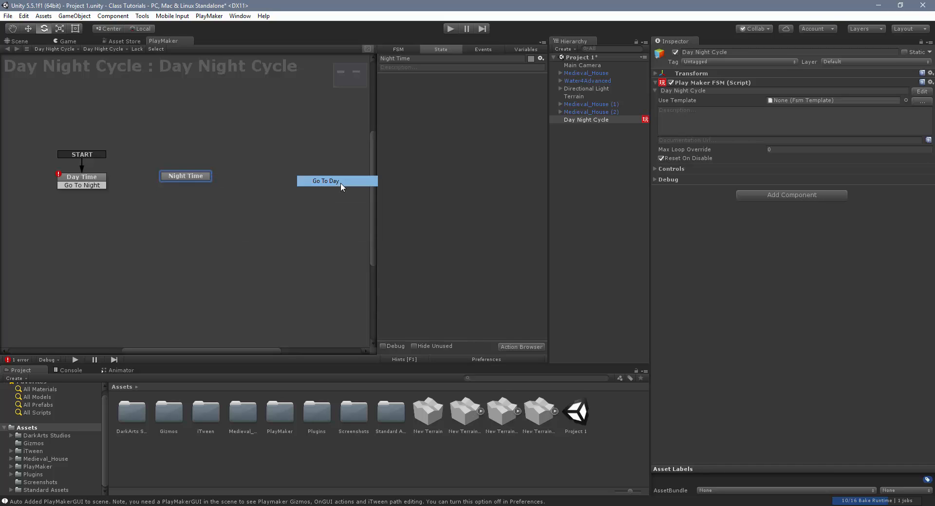
drag(195, 178, 198, 180)
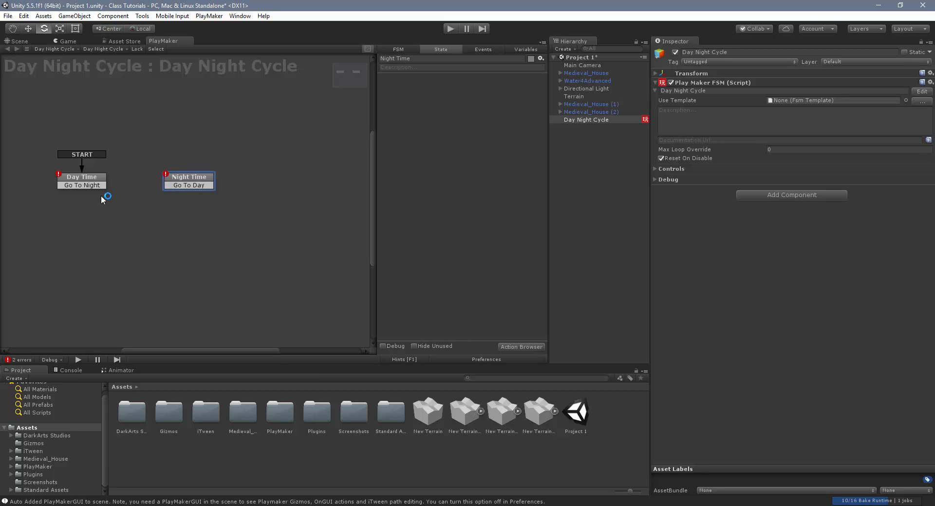
Step: Link Day Time's Go To Night transition to Night Time, and Night Time's Go To Day transition back to Day Time
drag(70, 190, 148, 175)
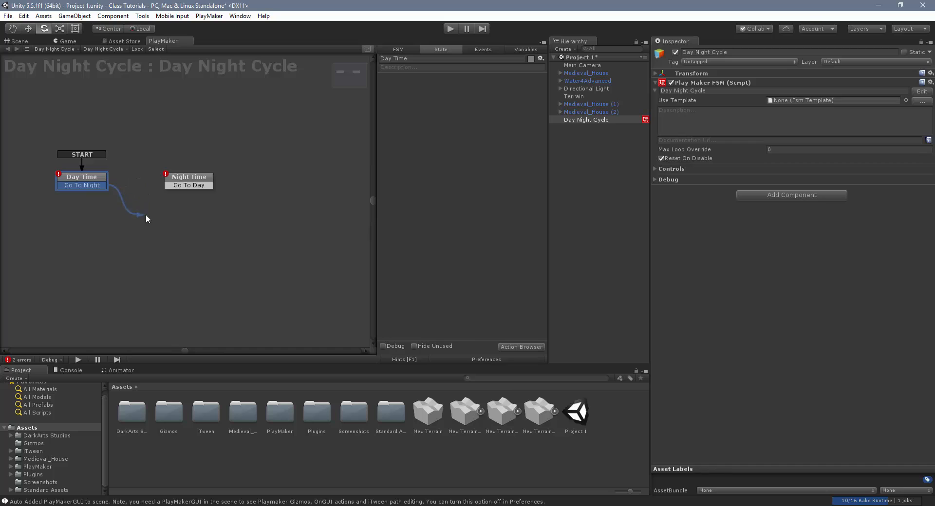
drag(146, 216, 168, 187)
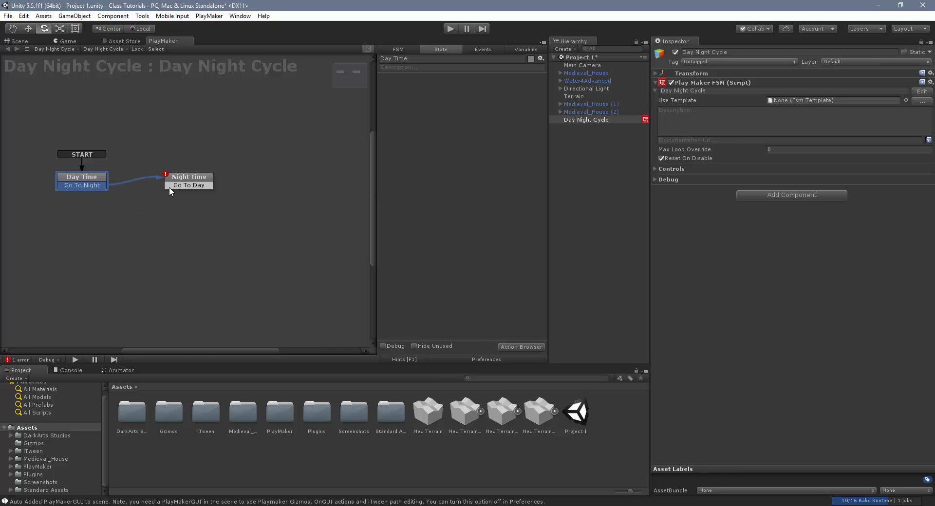
click(172, 185)
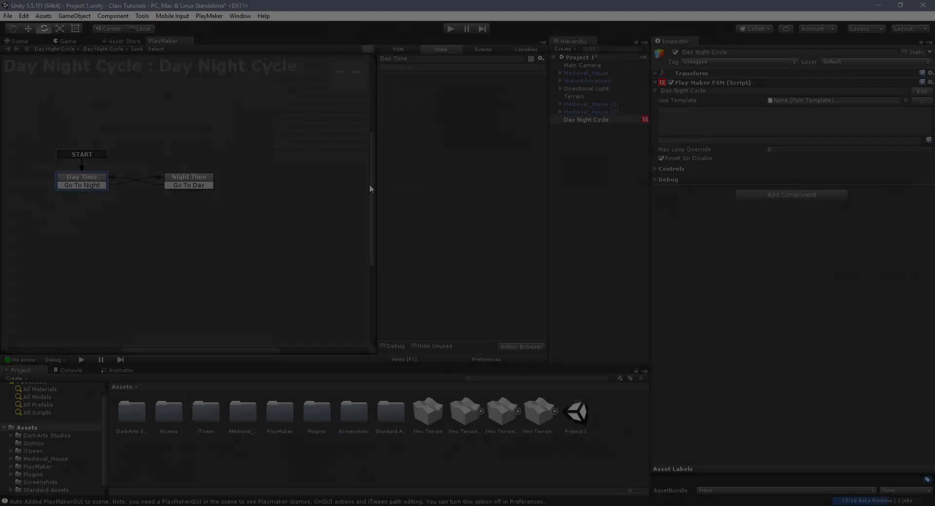
Step: Open the Action Browser for the Day Time state, clear its search, and dock it beside the Inspector
click(72, 180)
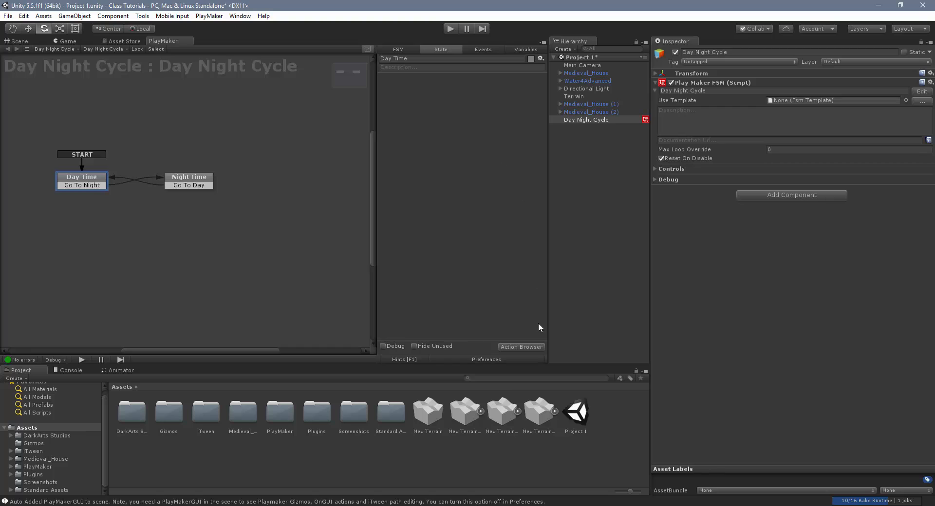
click(522, 347)
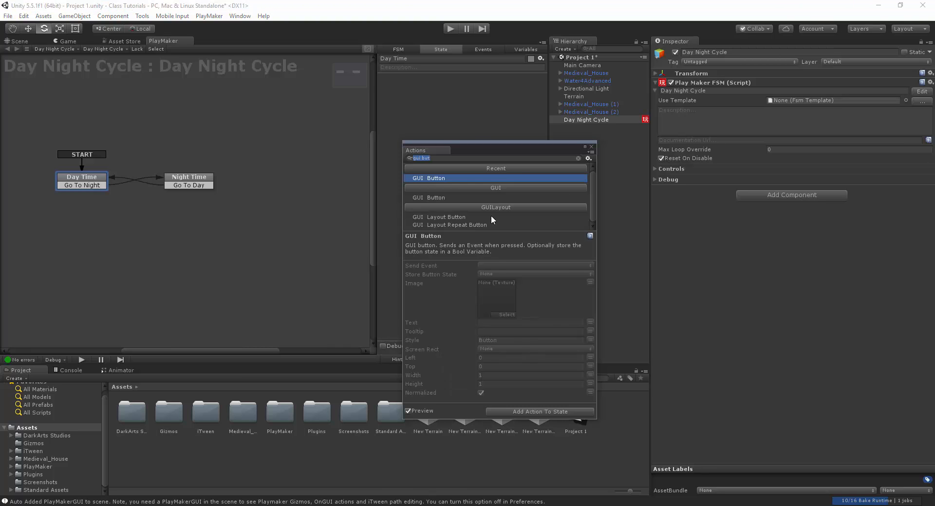
drag(498, 150, 507, 130)
key(BackSpace)
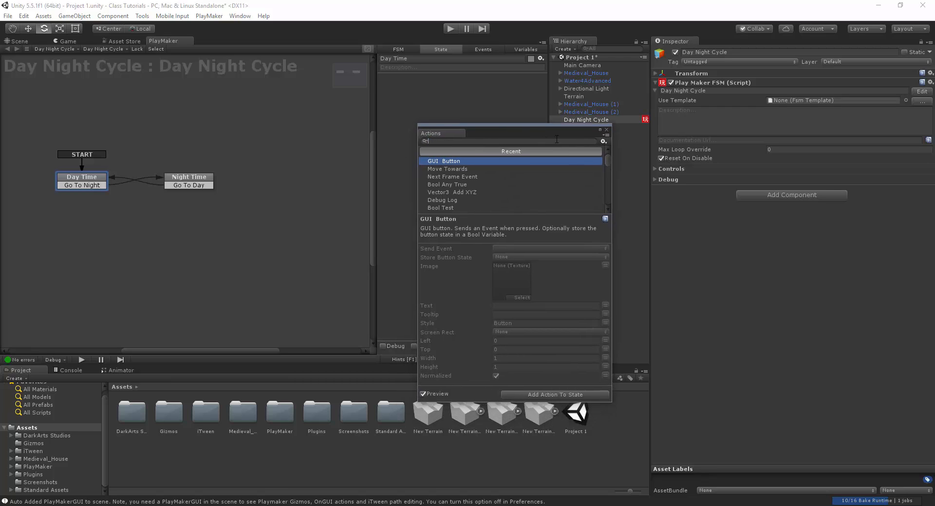
drag(448, 133, 717, 44)
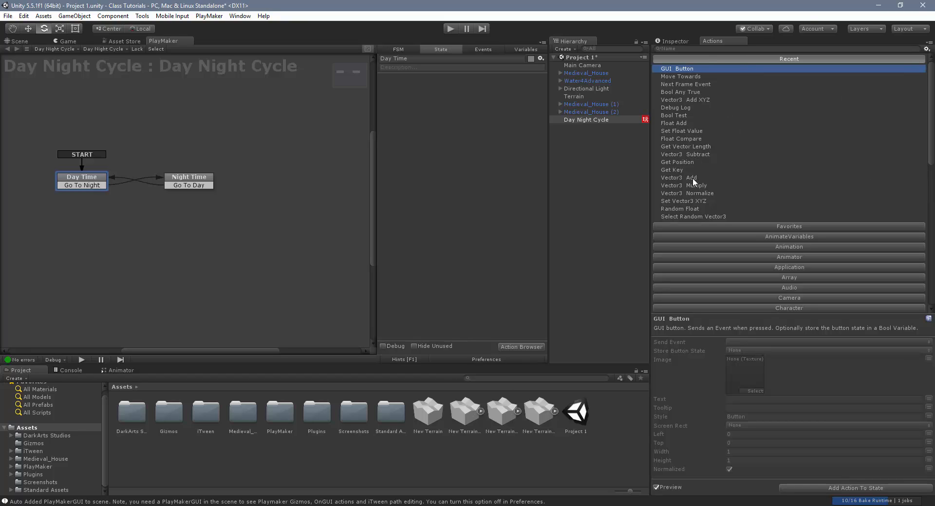
Step: Search the actions for "gui button" and add the GUI Button action to the Day Time state
click(932, 69)
drag(932, 71, 931, 183)
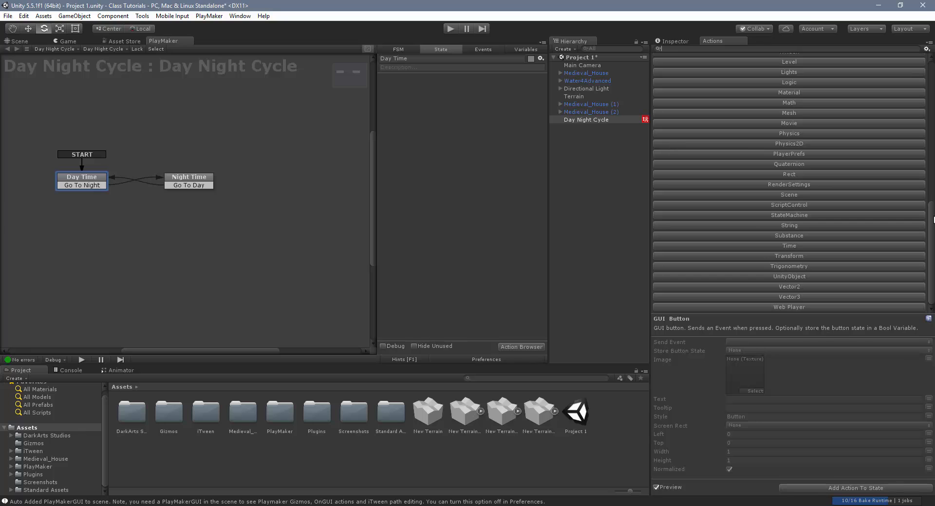
scroll(788, 185, up, 6)
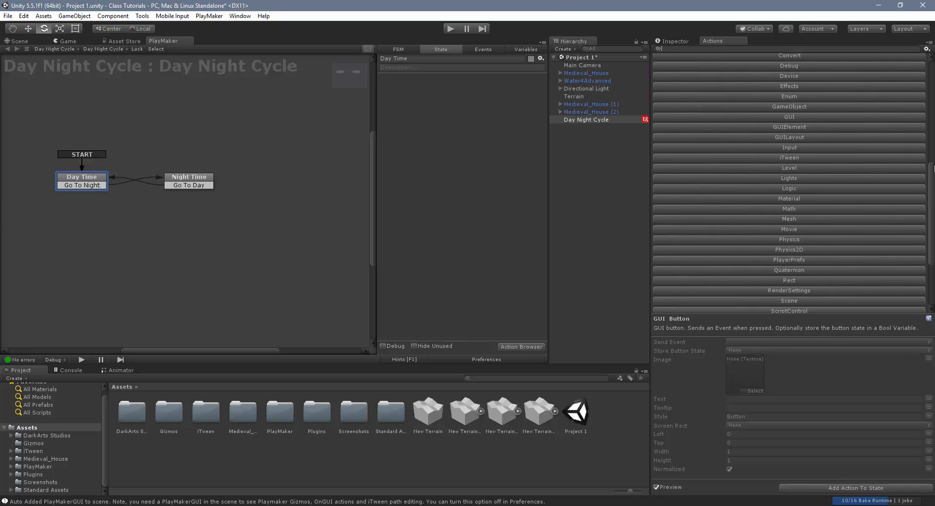
drag(934, 147, 931, 63)
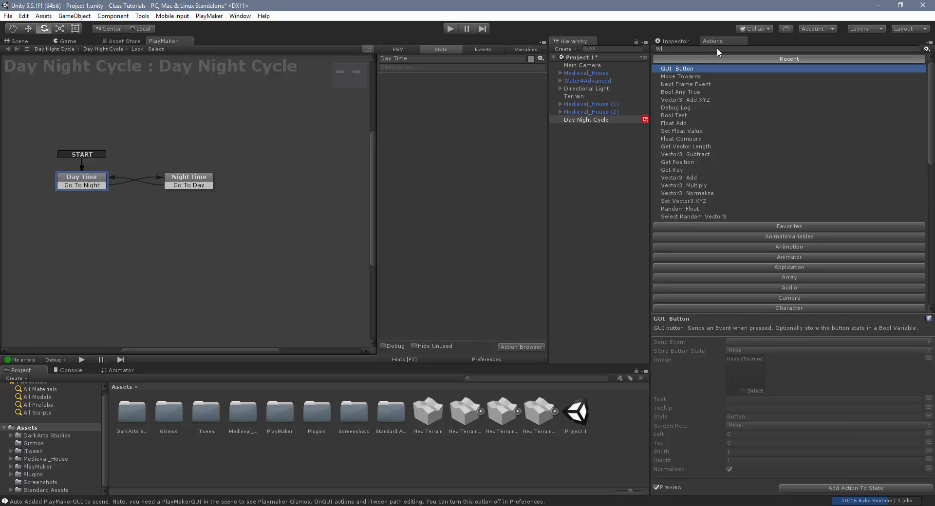
text(gui)
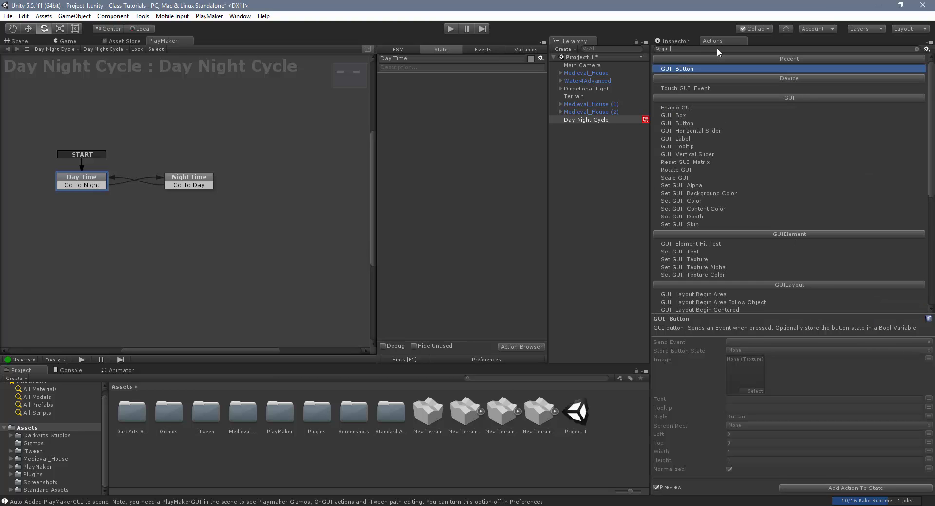
text( button)
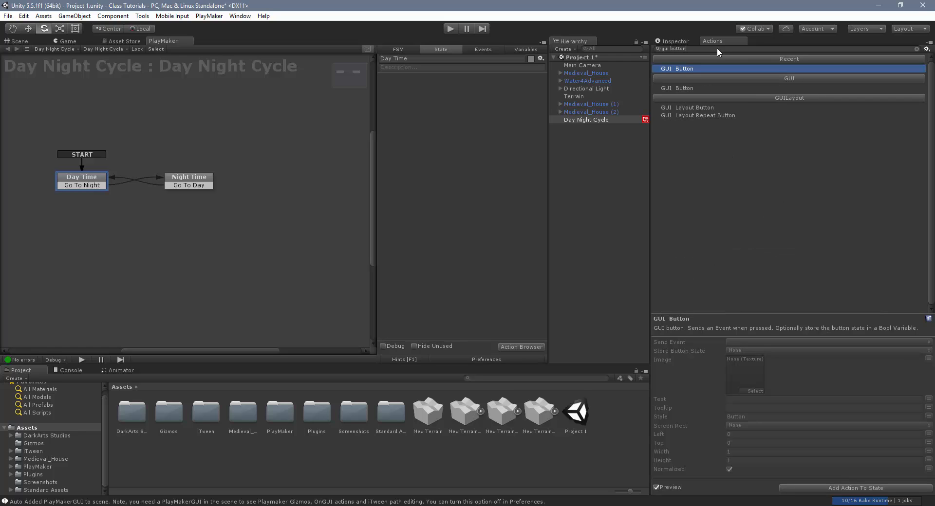
double_click(677, 69)
drag(677, 68, 457, 279)
Step: Remove the duplicate second GUI Button action from the Day Time state
click(534, 194)
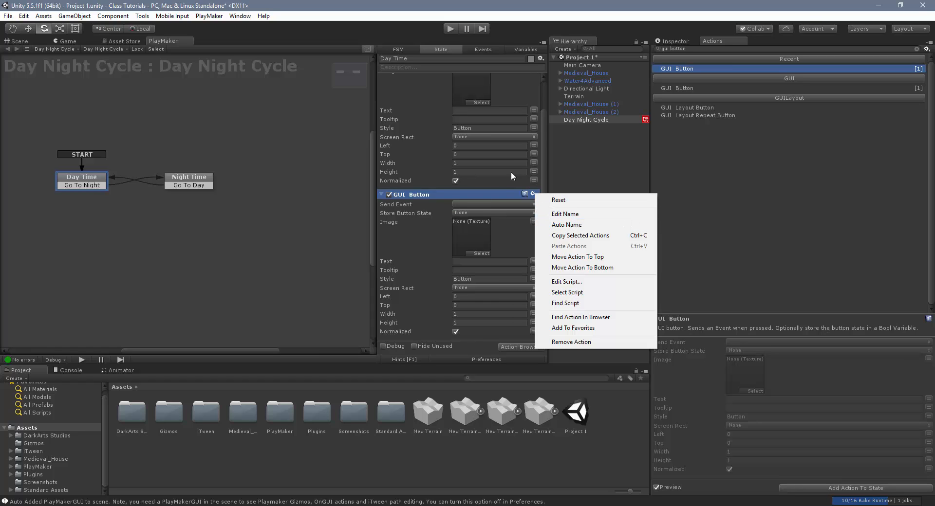
drag(543, 120, 540, 88)
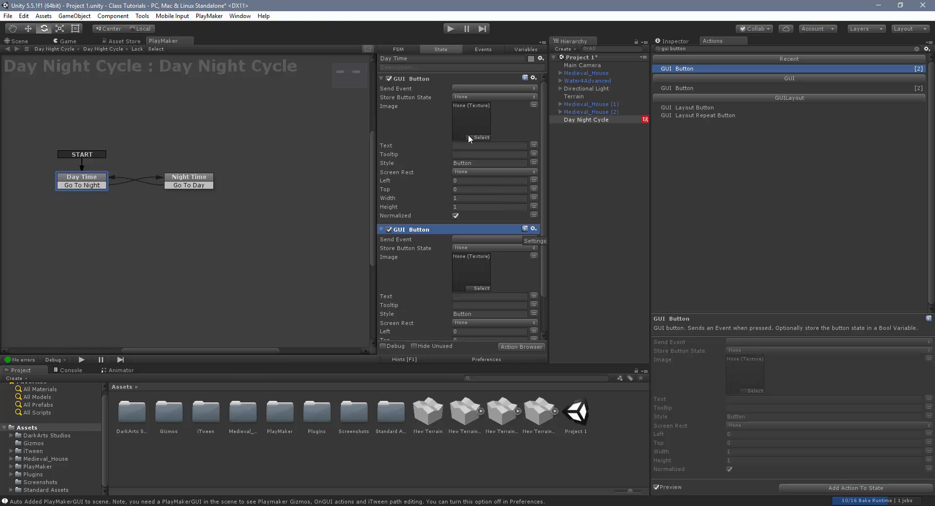
click(533, 229)
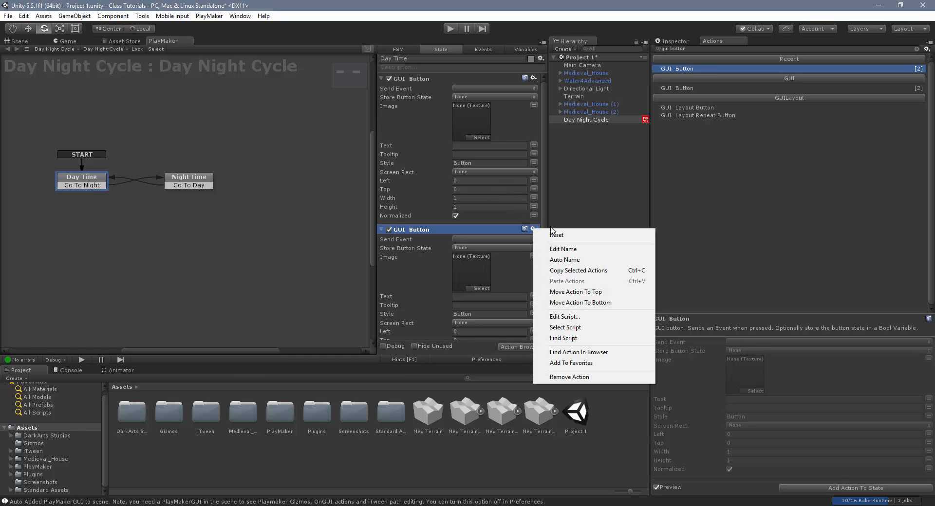
click(602, 378)
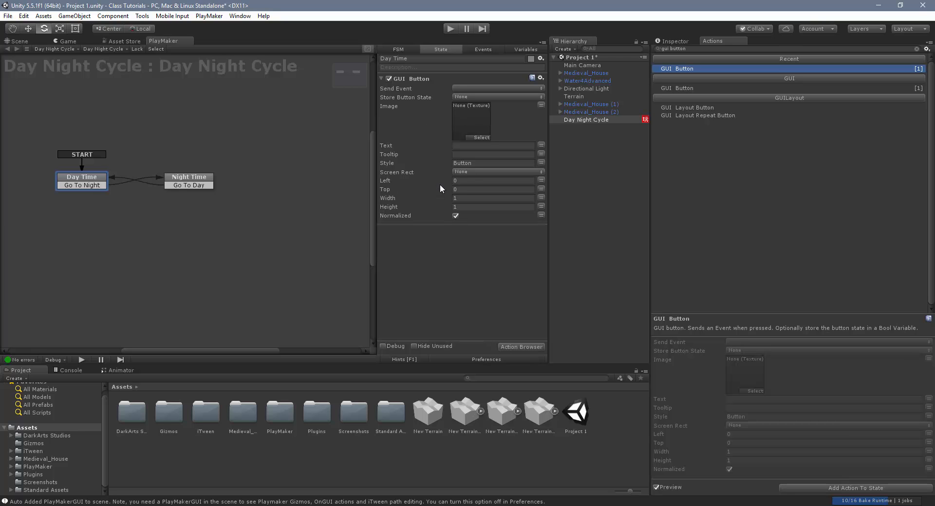
Step: Set the Day Time GUI Button's width and height to 0.1 and check its size in the Game view
click(64, 42)
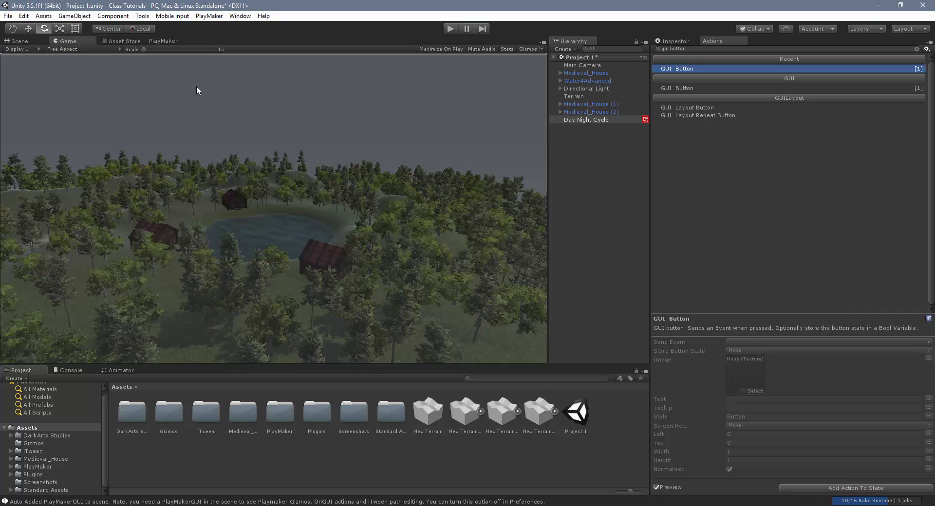
click(159, 42)
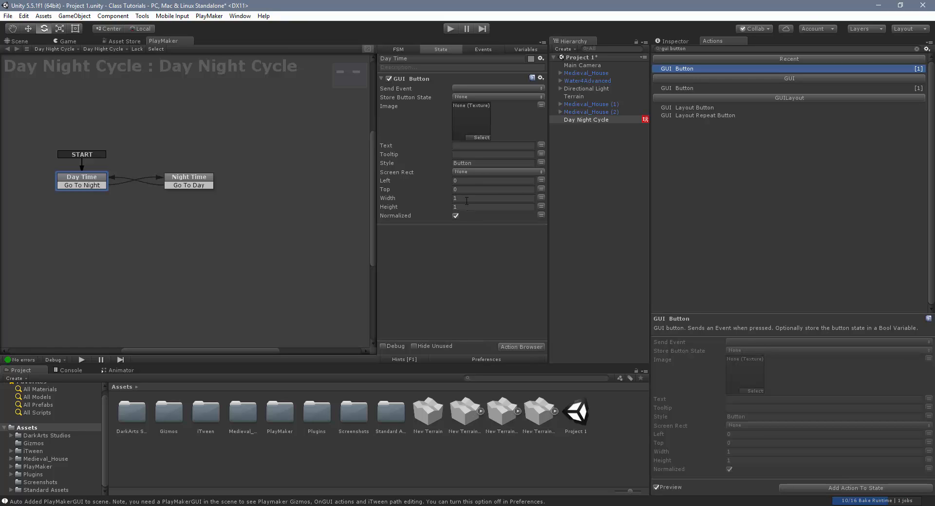
click(464, 199)
key(Tab)
text(0)
click(68, 41)
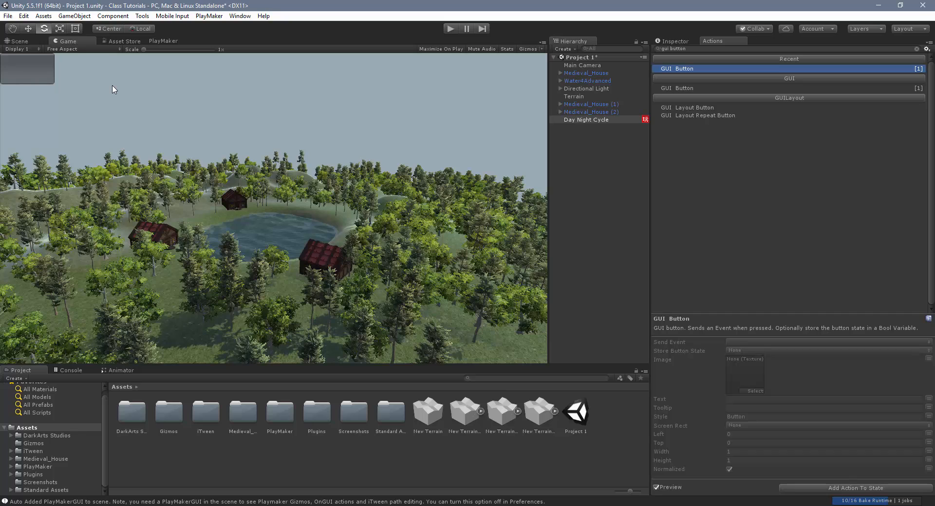
click(165, 40)
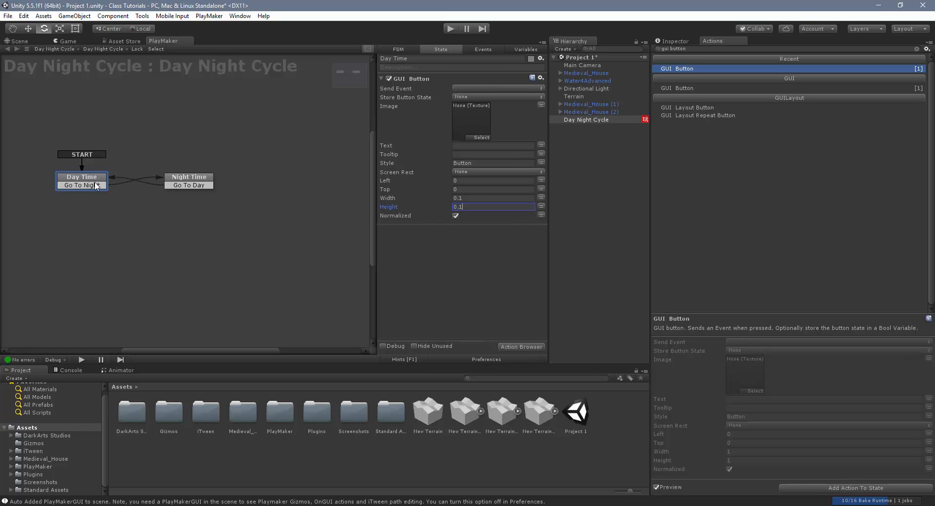
Step: Make the Day Time button send the Go To Night event, label it "Go To Night", and preview it in the Game view
click(472, 89)
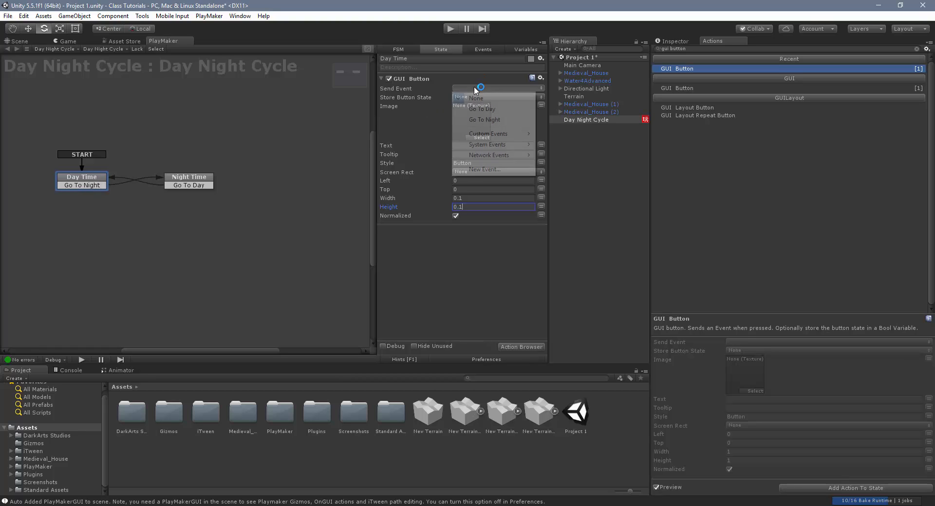
click(489, 120)
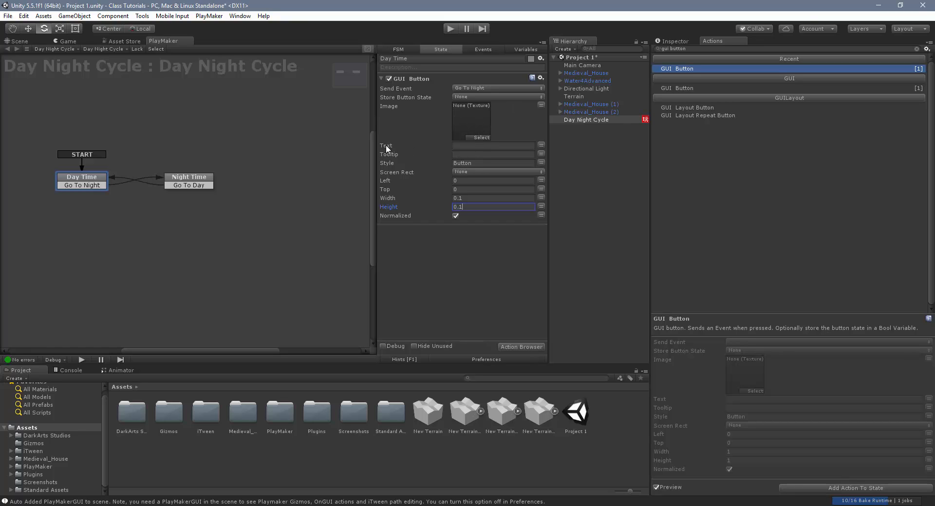
click(471, 146)
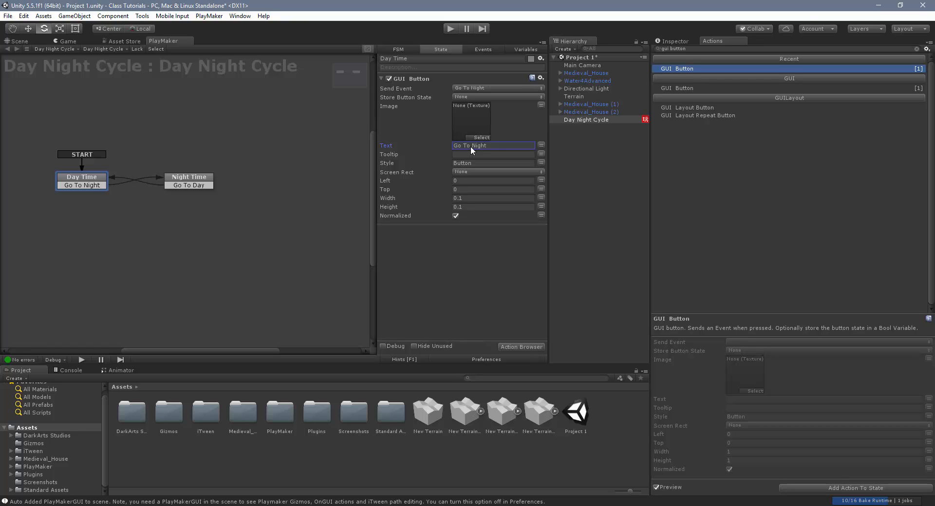
click(72, 42)
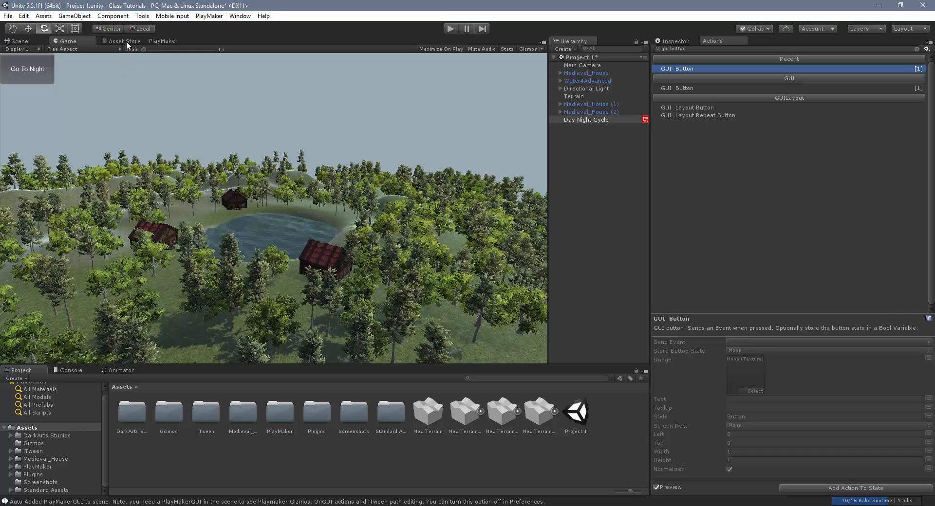
click(163, 41)
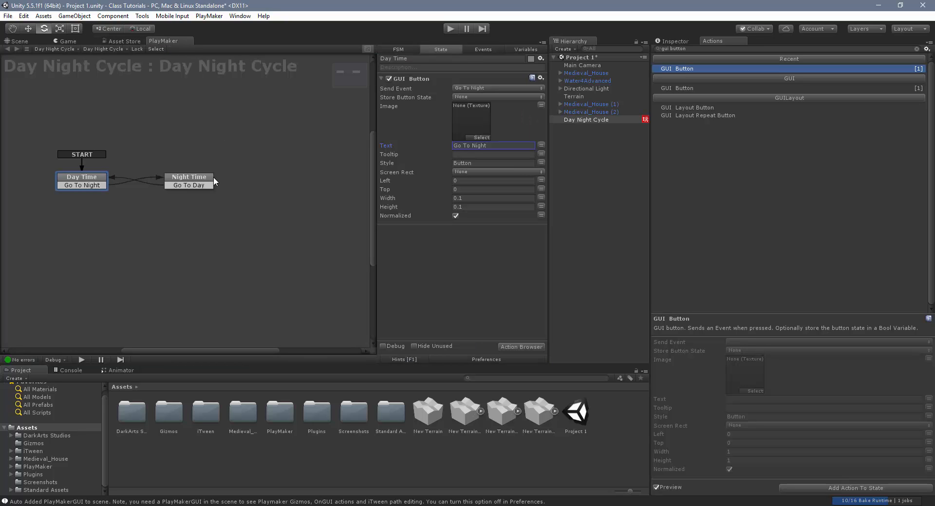
Step: Add a GUI Button action to the Night Time state that sends Go To Day and carries the text "Go To Day"
click(185, 179)
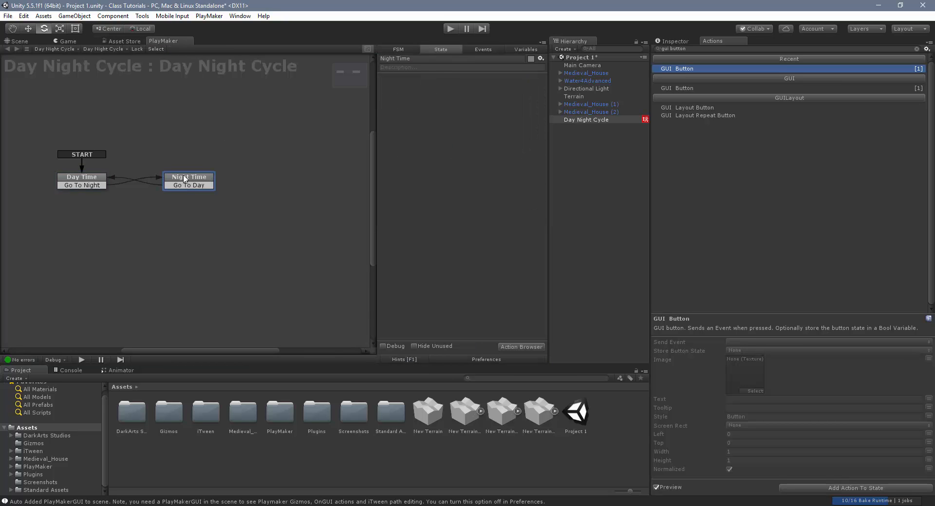
double_click(684, 70)
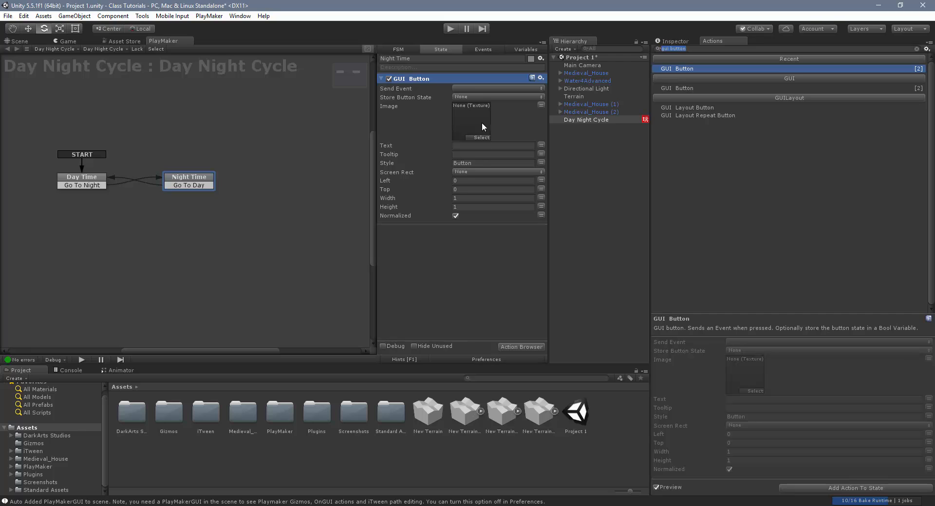
click(469, 88)
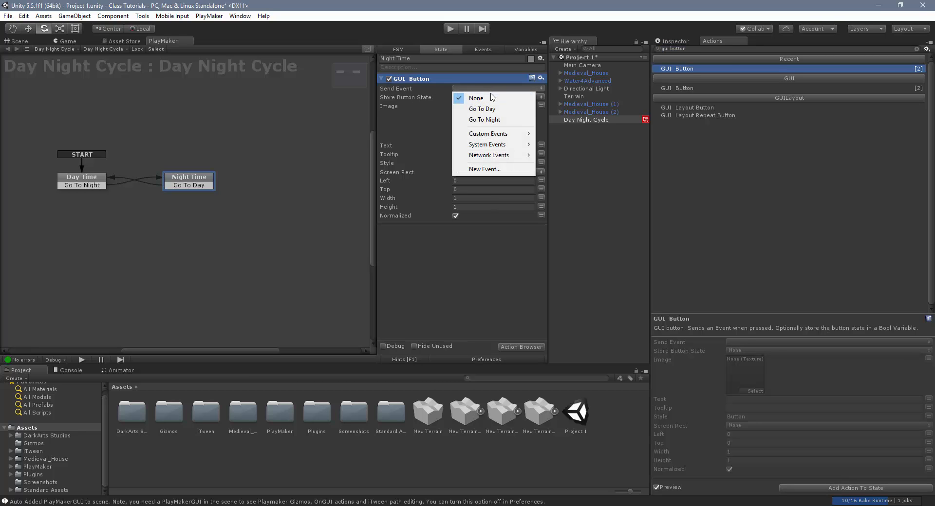
click(491, 109)
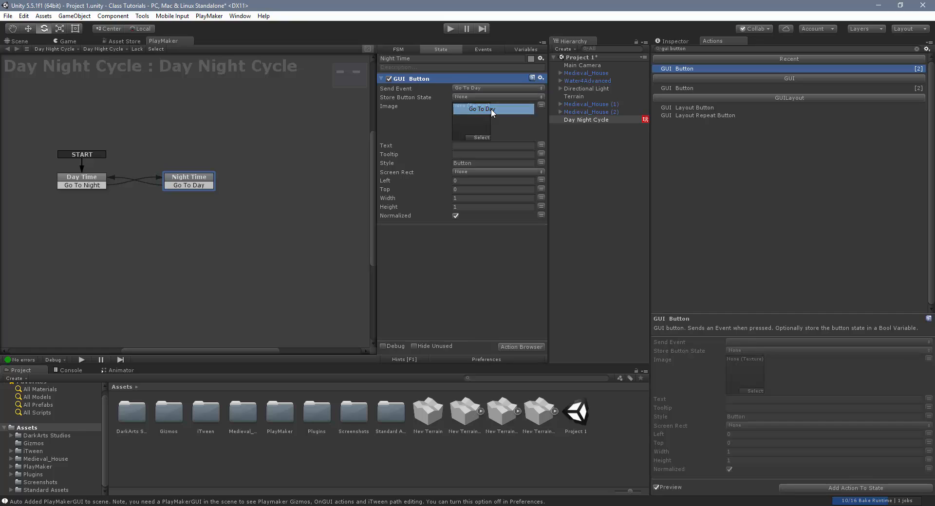
click(486, 145)
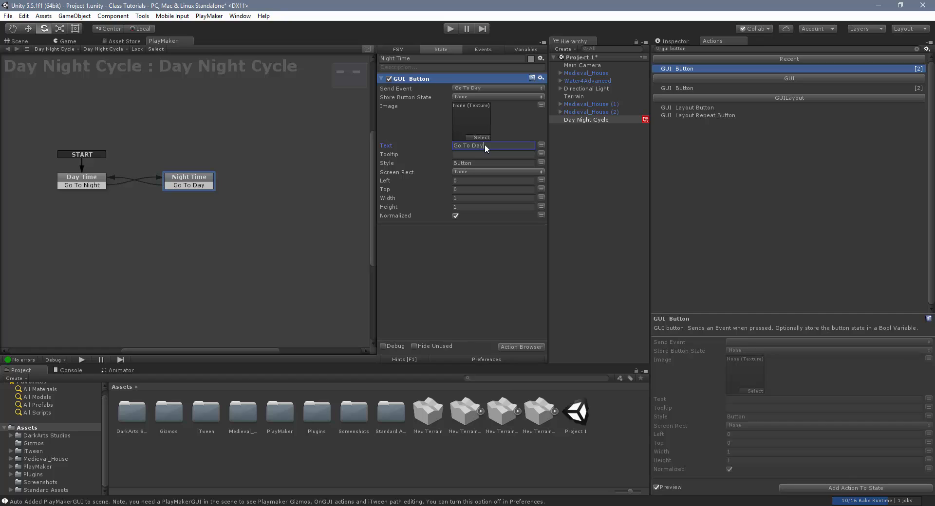
Step: Set the Night Time GUI Button's width and height to 0.1 and preview the button in the Game view
click(460, 198)
text(0.1)
key(Tab)
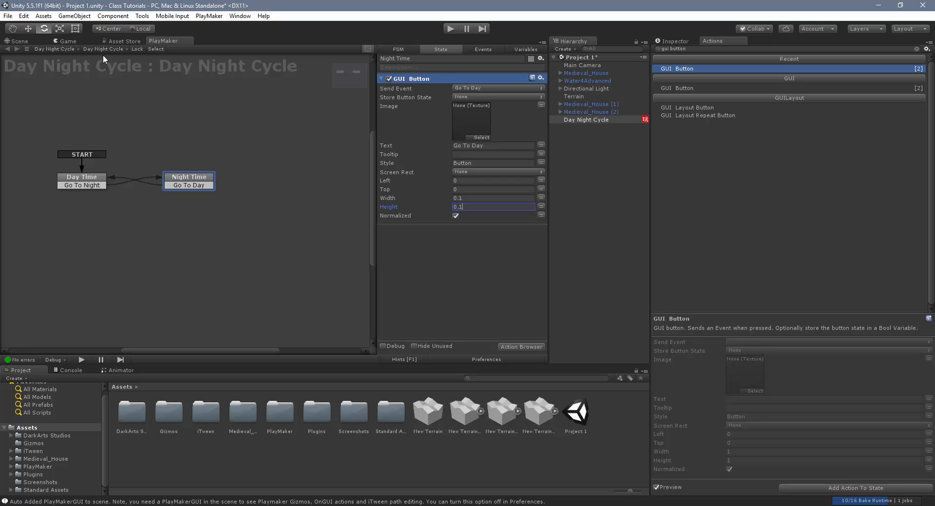
click(63, 41)
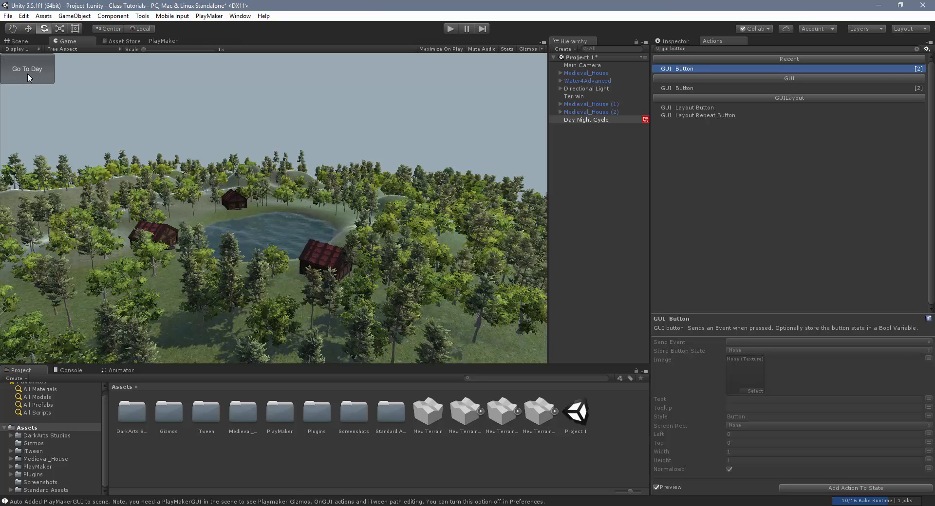
click(165, 40)
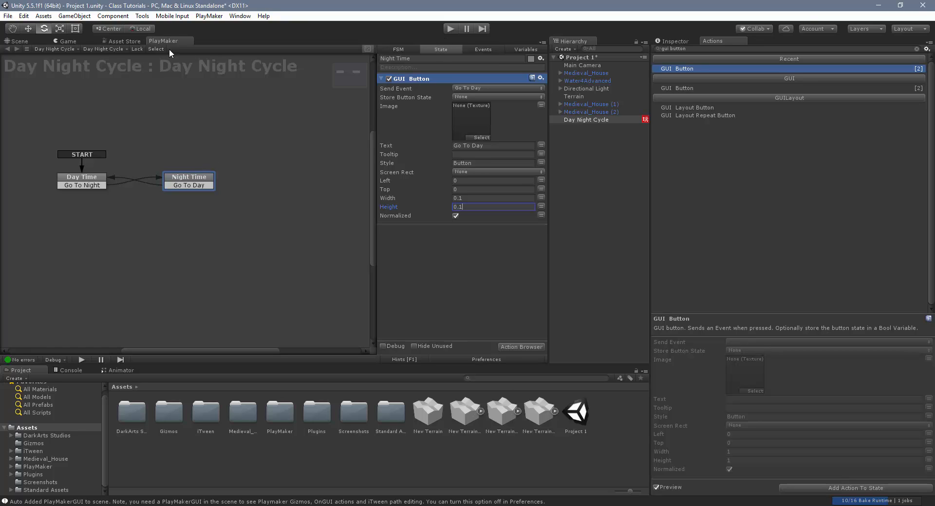
Step: Run the scene and use the on-screen Go To Night button to test the switch to the Night Time state
click(451, 28)
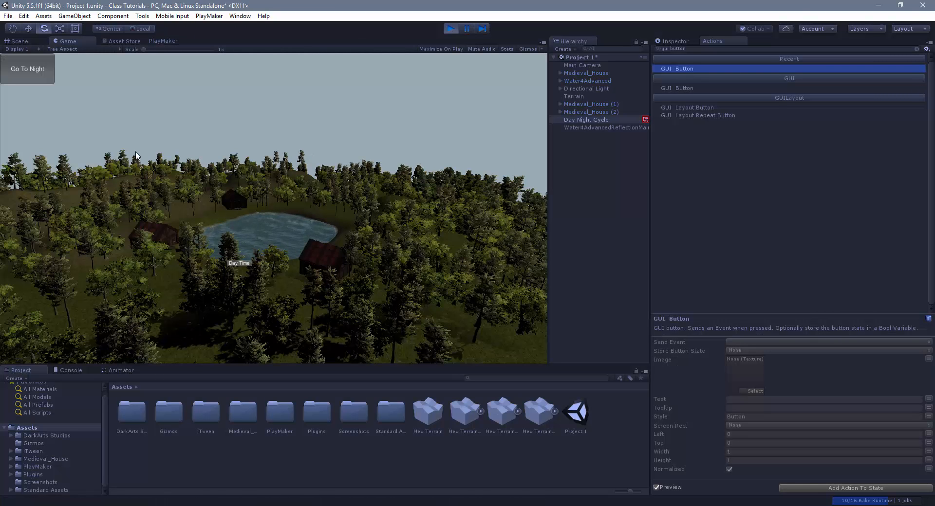
click(31, 74)
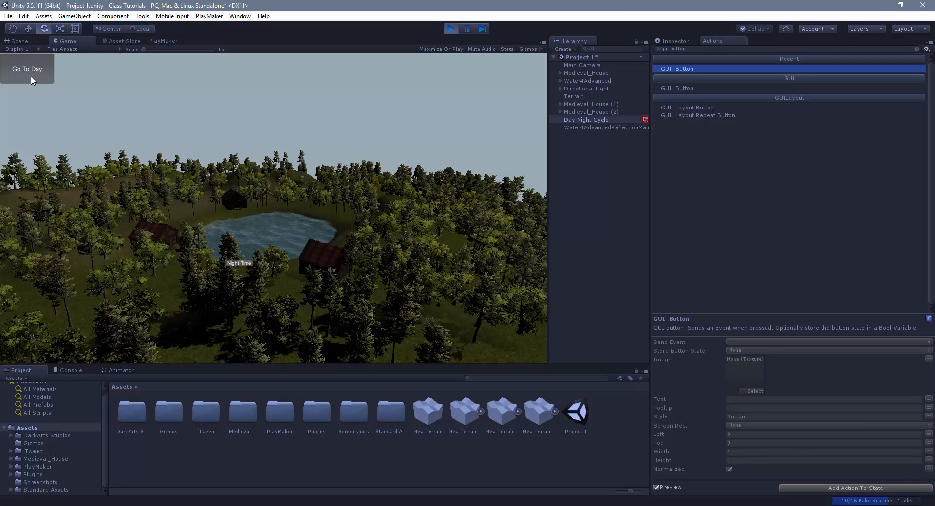
Step: Test the running scene's Go To Day and Go To Night buttons in both directions, checking the active state in the FSM graph after each switch
click(31, 80)
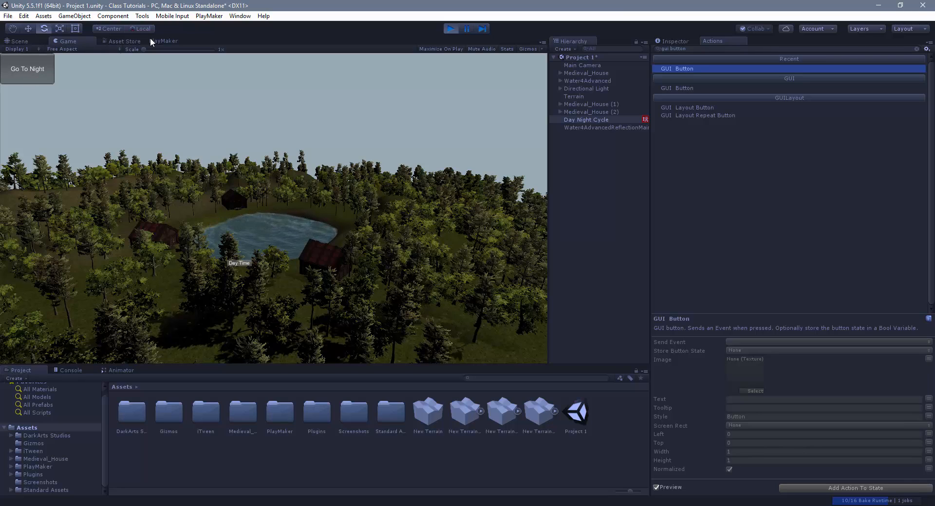
click(169, 41)
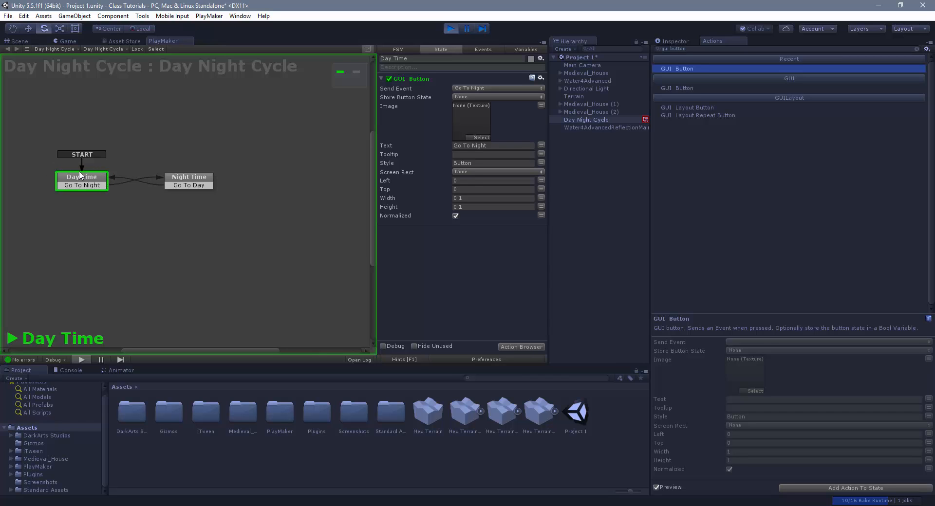
click(68, 41)
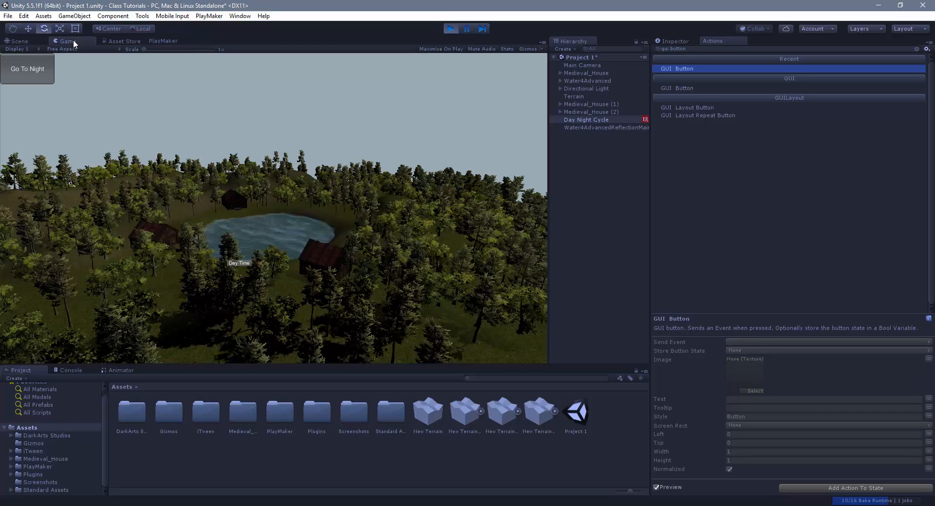
click(27, 69)
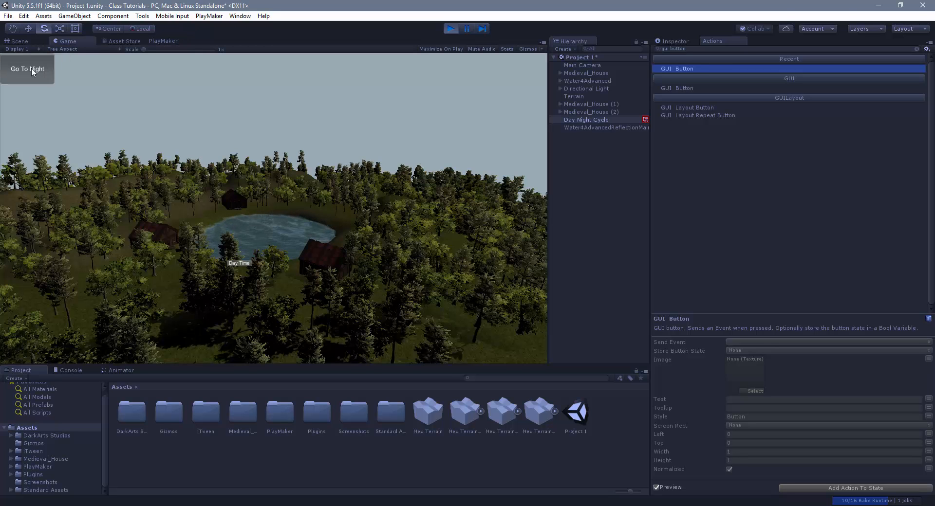
click(165, 41)
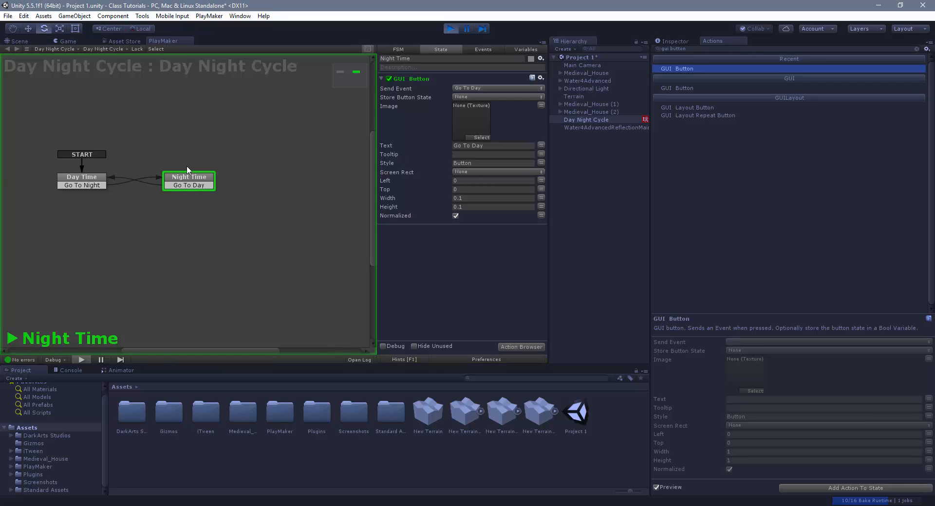
click(71, 37)
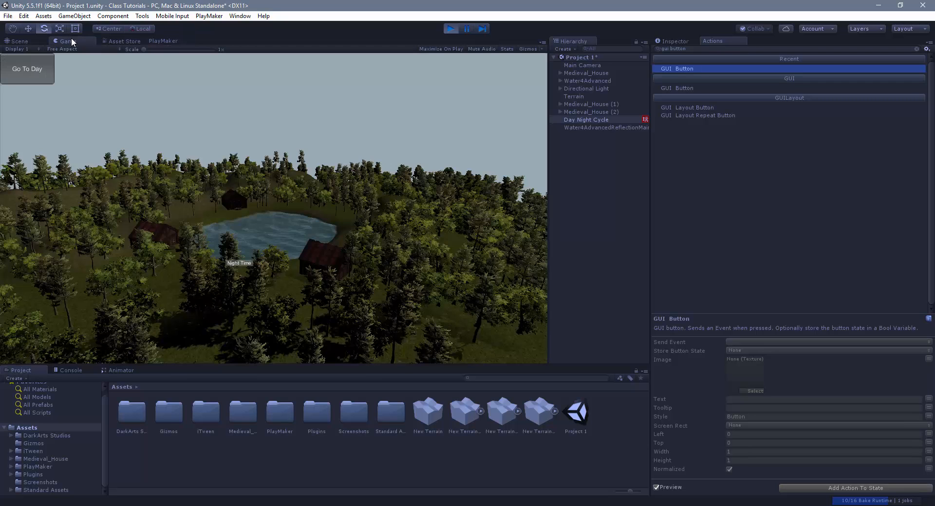
click(31, 68)
click(162, 39)
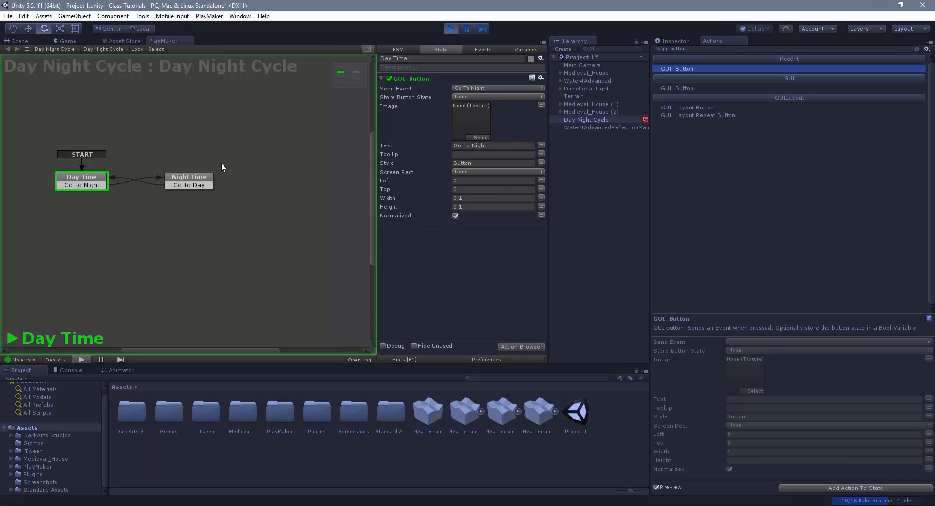